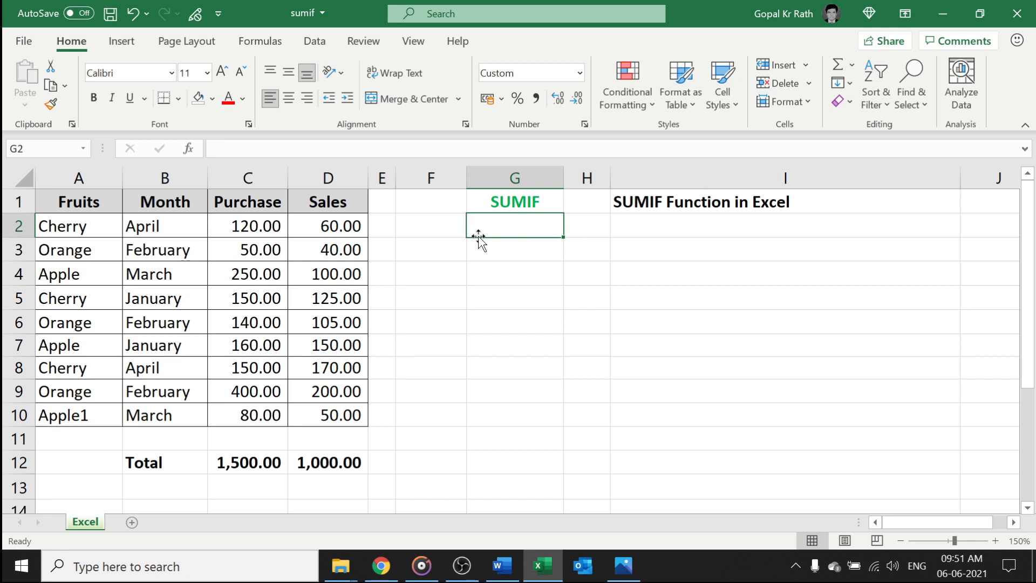
{"action": "left_click", "coordinate": [411, 225]}
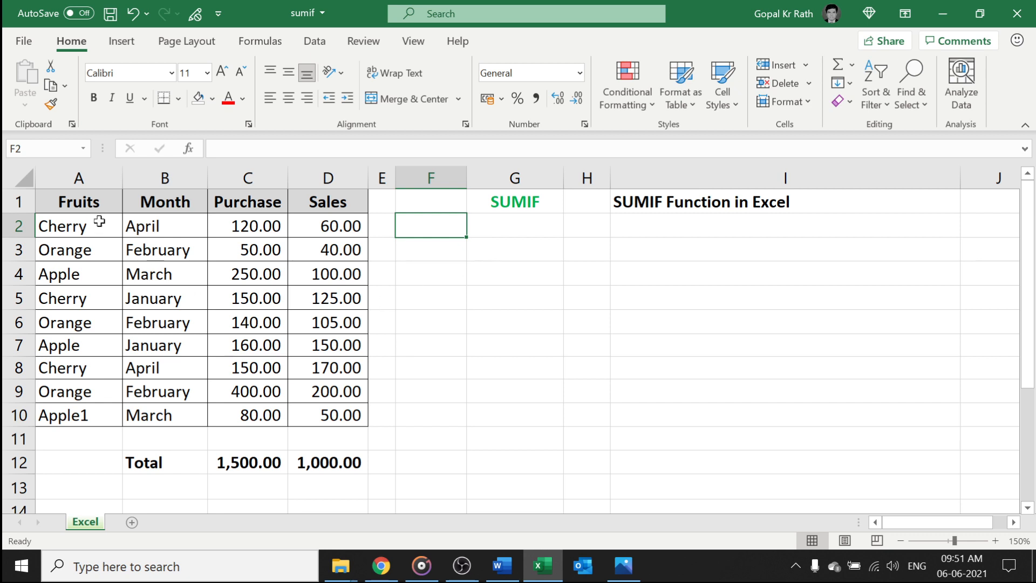
{"action": "left_click_drag", "start_coordinate": [89, 204], "coordinate": [73, 415]}
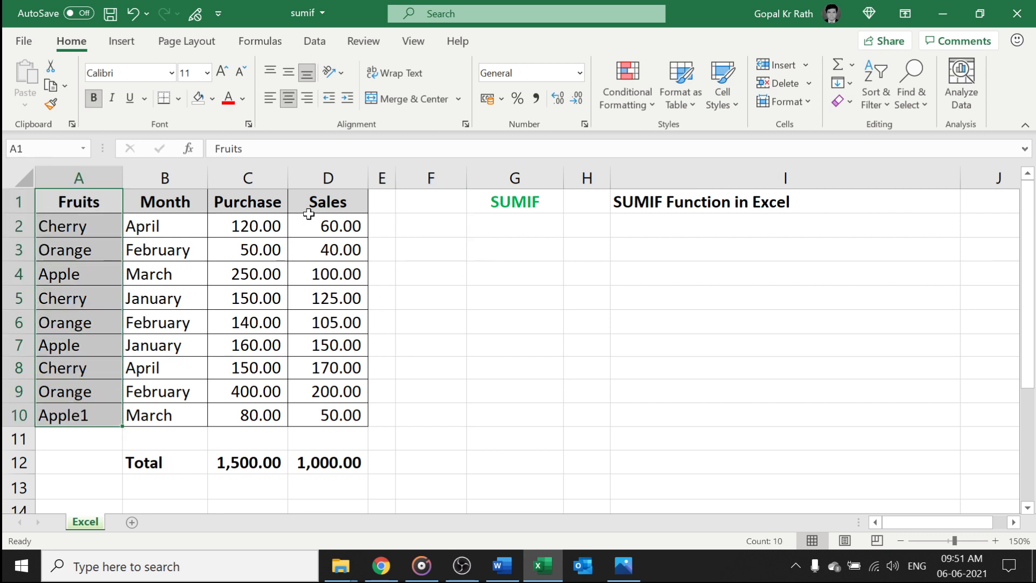
{"action": "left_click_drag", "start_coordinate": [310, 204], "coordinate": [335, 413]}
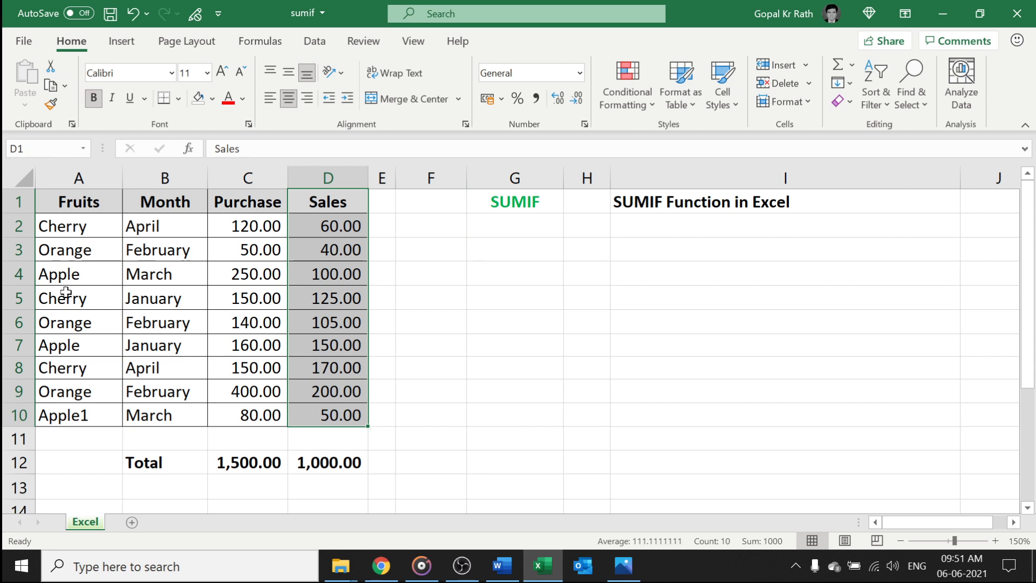
{"action": "left_click", "coordinate": [63, 273]}
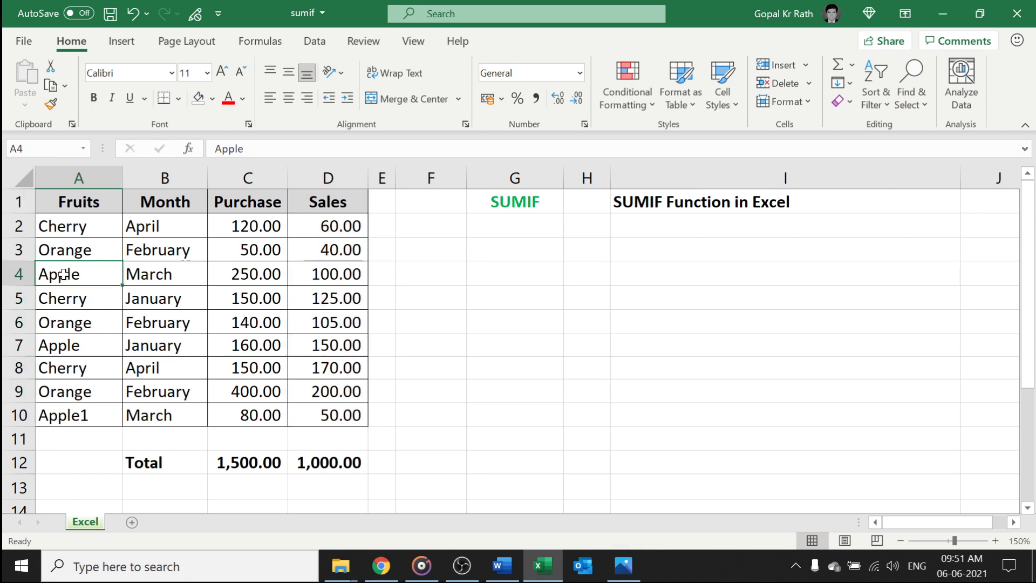
- Fill the Sales amounts and fruit names of the two Apple rows (D4, D7, A4 and A7) with yellow
{"action": "left_click", "coordinate": [328, 274]}
{"action": "left_click", "coordinate": [325, 345], "text": "ctrl"}
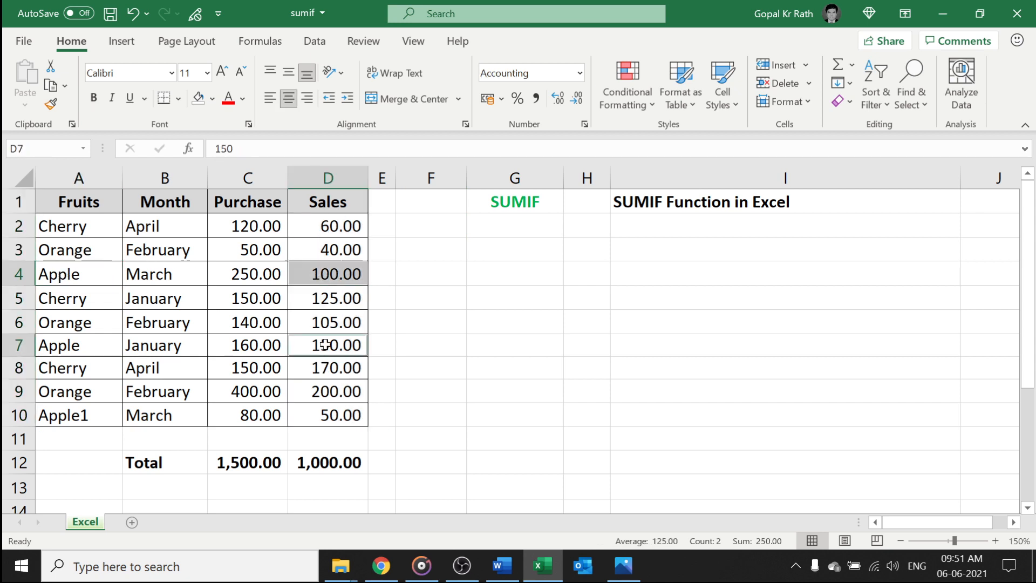
{"action": "left_click", "coordinate": [212, 98]}
{"action": "left_click", "coordinate": [239, 250]}
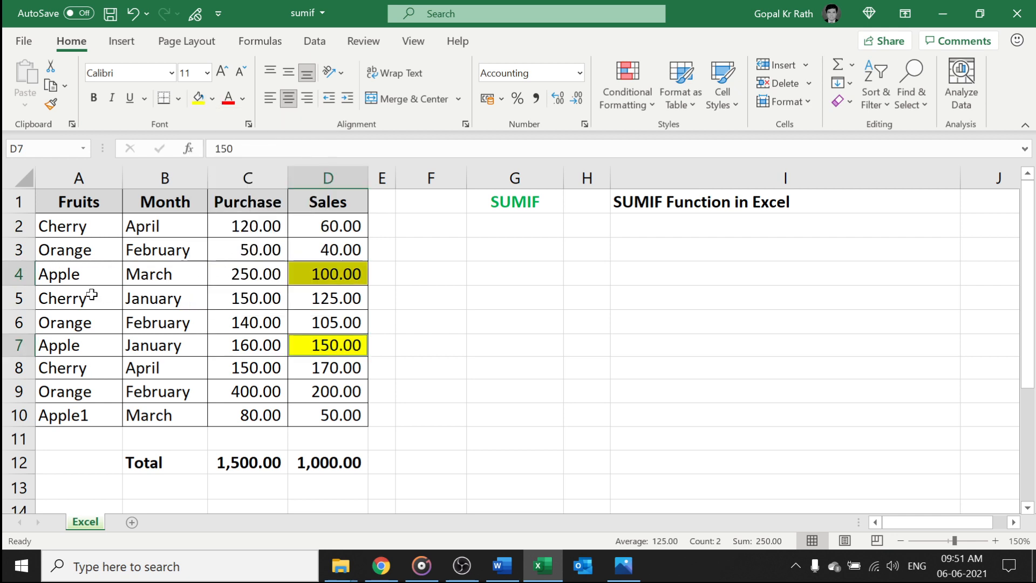
{"action": "left_click", "coordinate": [74, 278]}
{"action": "left_click", "coordinate": [60, 343], "text": "ctrl"}
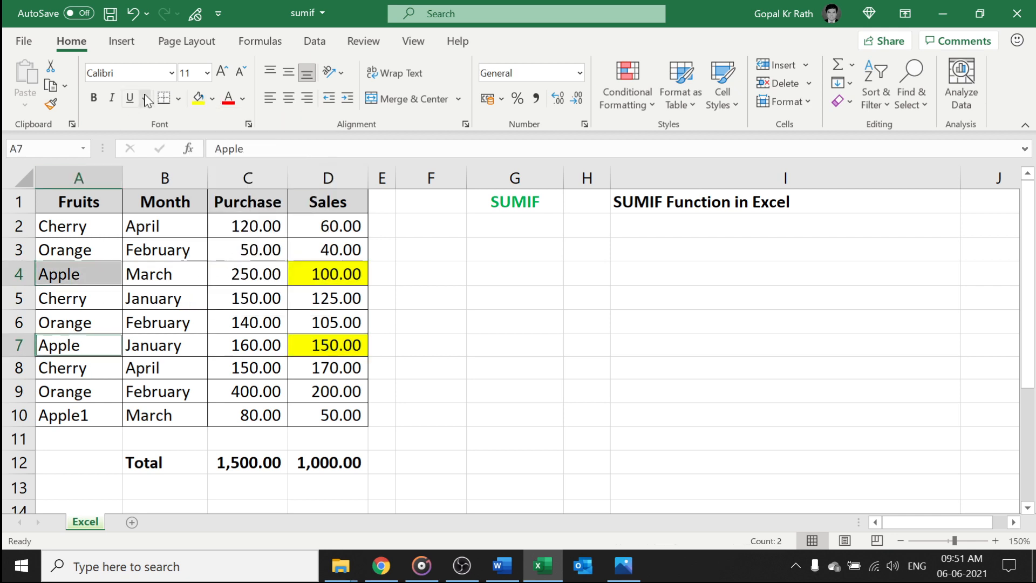
{"action": "left_click", "coordinate": [198, 97]}
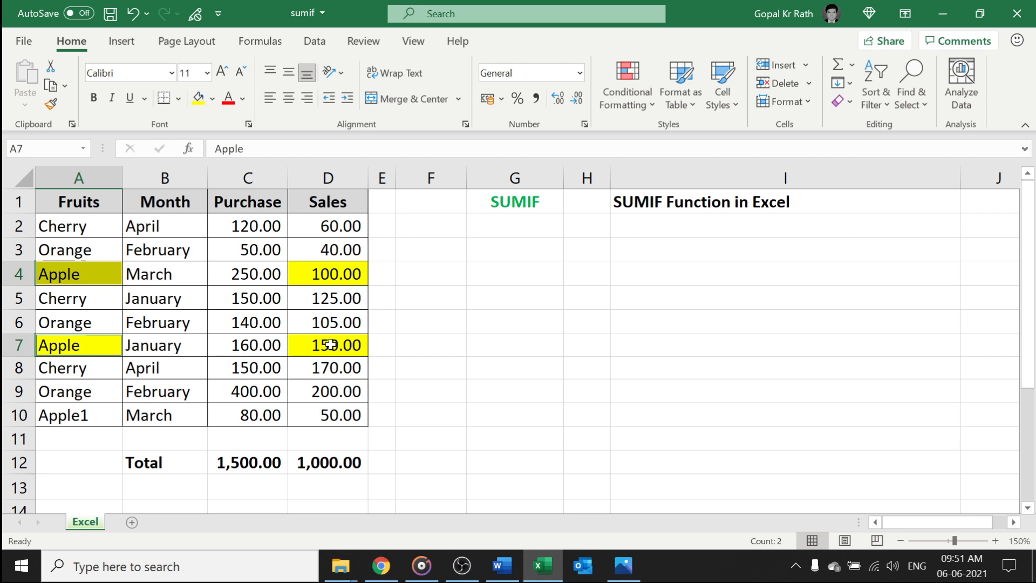
- Enter Apple in cell F2 as the criterion for the SUMIF calculation
{"action": "left_click", "coordinate": [480, 224]}
{"action": "left_click", "coordinate": [427, 225]}
{"action": "type", "text": "A"}
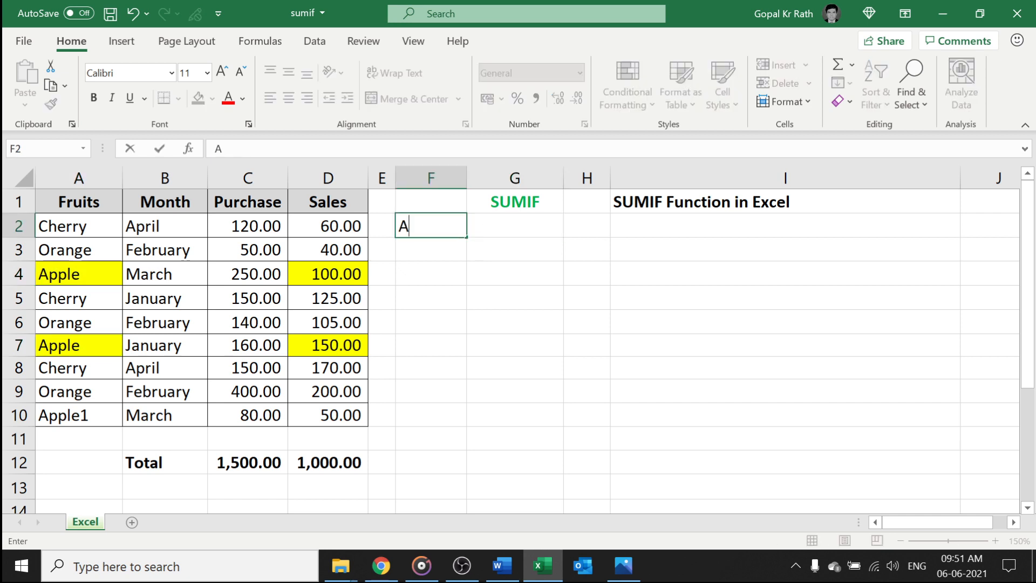
{"action": "type", "text": "pple"}
{"action": "key", "text": "Return"}
- Start a SUMIF formula in G2 with the data rows A2:D10, without the header row, as its range
{"action": "left_click", "coordinate": [427, 224]}
{"action": "key", "text": "Right"}
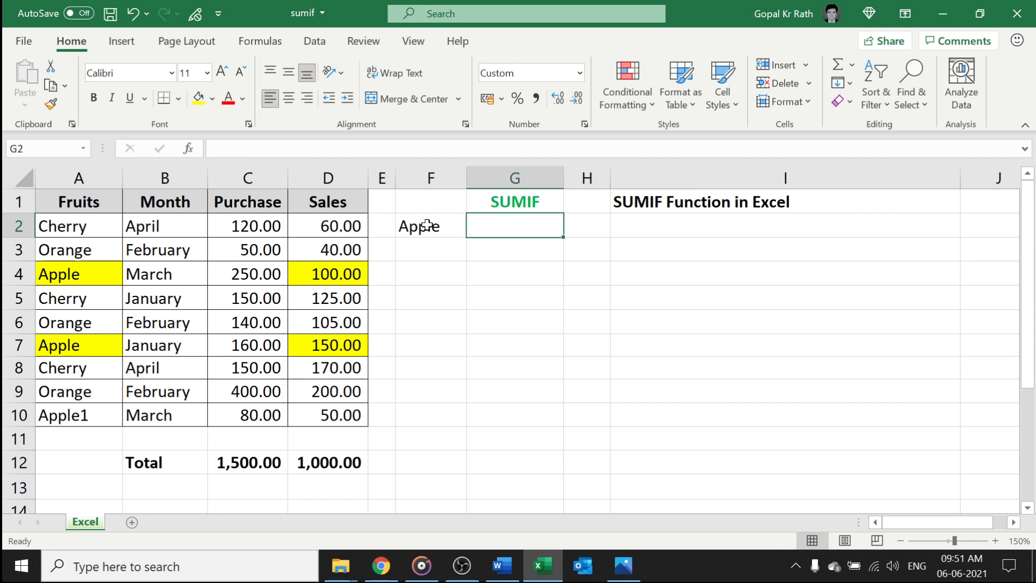
{"action": "type", "text": "=sumif"}
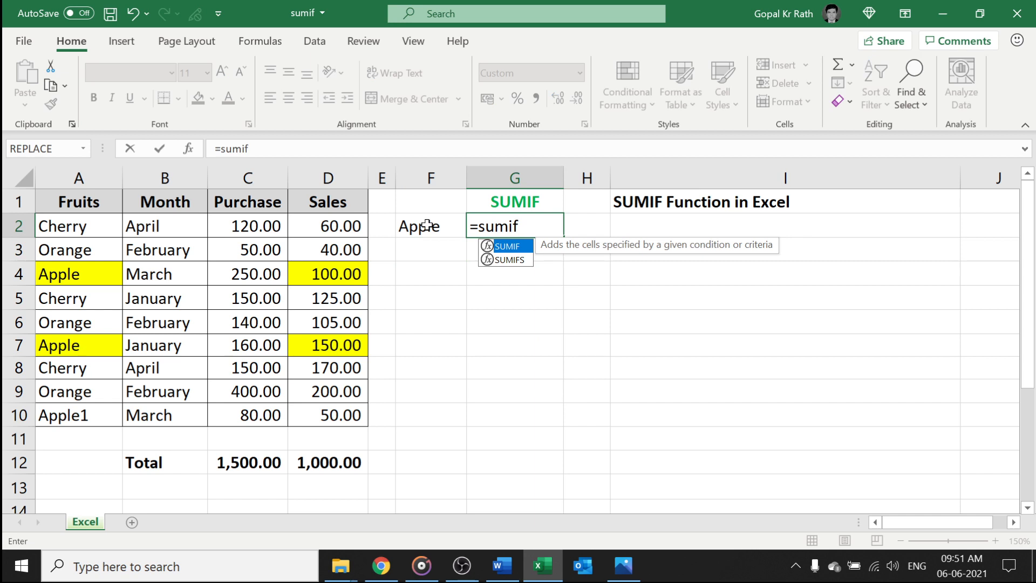
{"action": "key", "text": "Tab"}
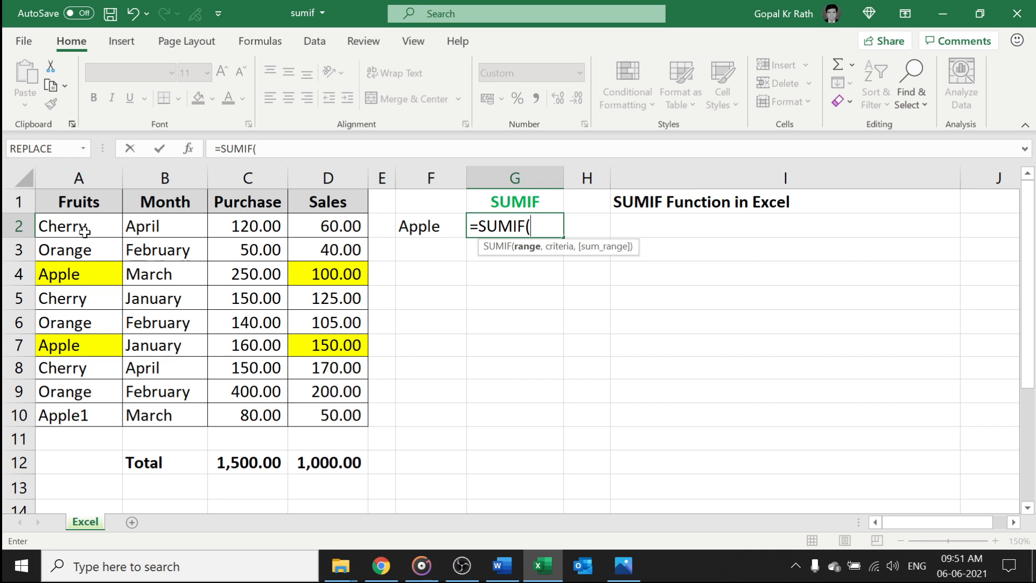
{"action": "left_click", "coordinate": [84, 211]}
{"action": "left_click_drag", "start_coordinate": [84, 213], "coordinate": [314, 414]}
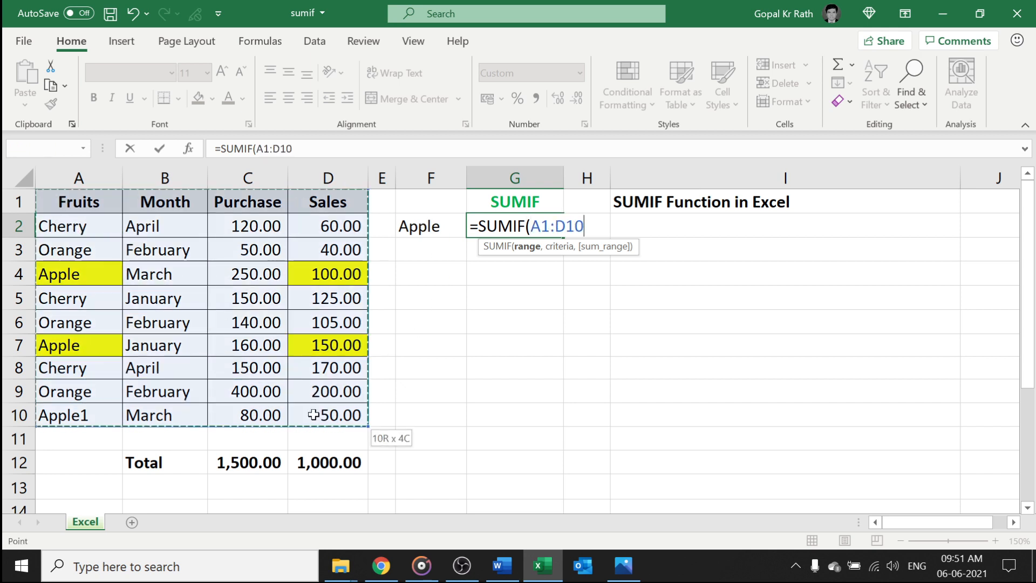
{"action": "left_click", "coordinate": [73, 229]}
{"action": "left_click_drag", "start_coordinate": [101, 238], "coordinate": [331, 414]}
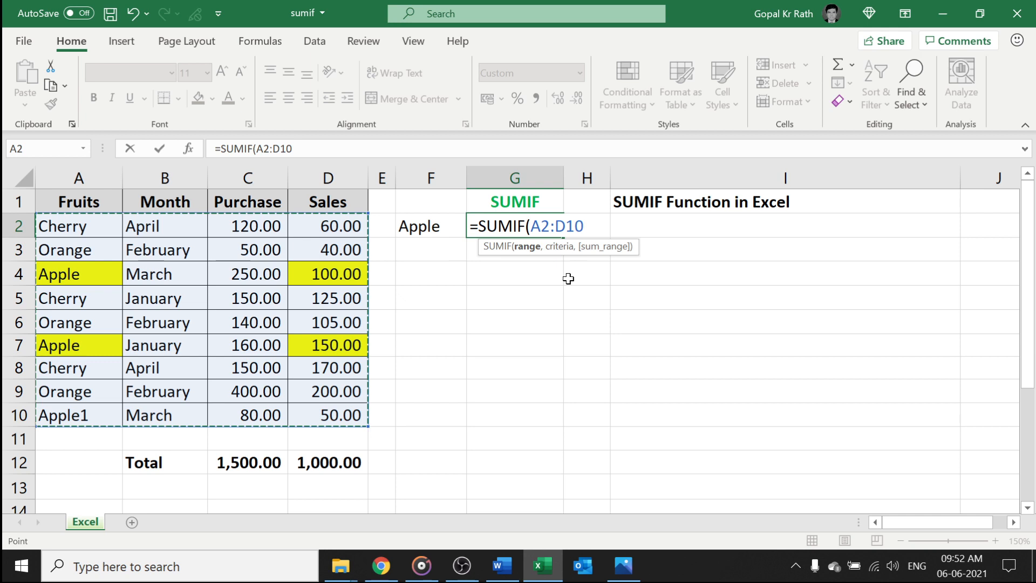
- Complete the G2 formula with F2 as the criteria and D2:D10 as the sum range
{"action": "type", "text": ","}
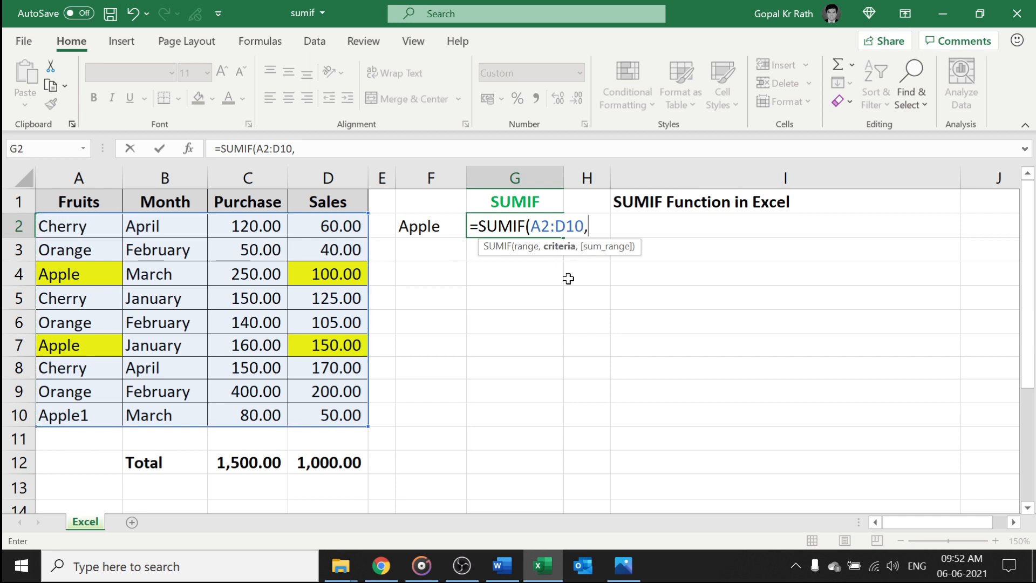
{"action": "left_click", "coordinate": [428, 226]}
{"action": "type", "text": ","}
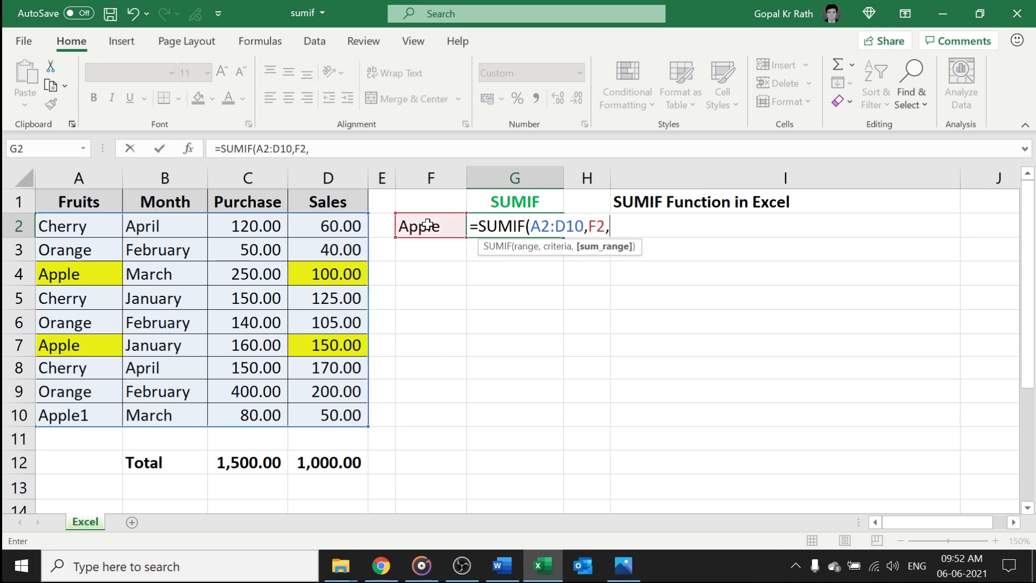
{"action": "left_click_drag", "start_coordinate": [323, 225], "coordinate": [332, 415]}
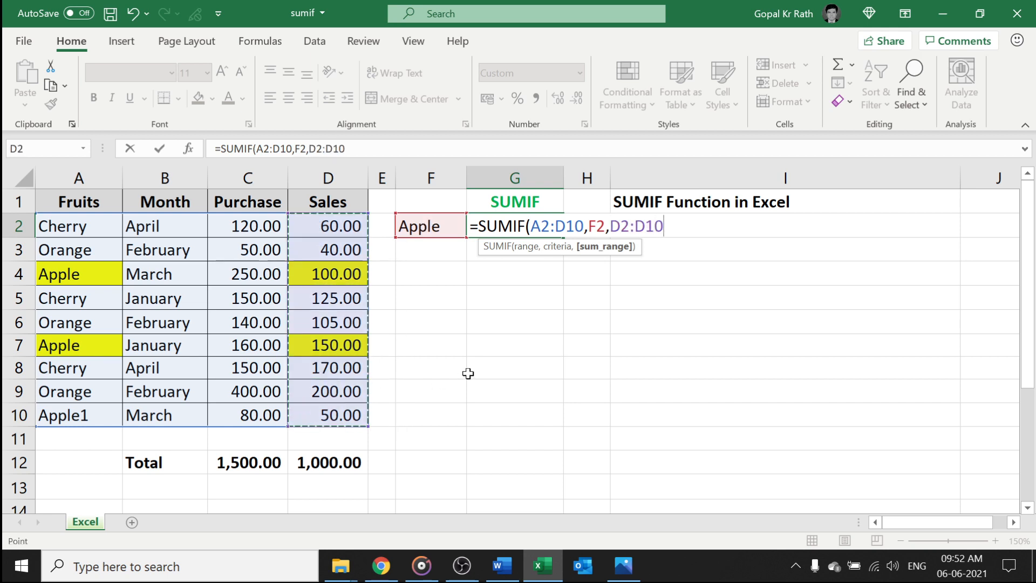
{"action": "type", "text": ")"}
{"action": "key", "text": "Return"}
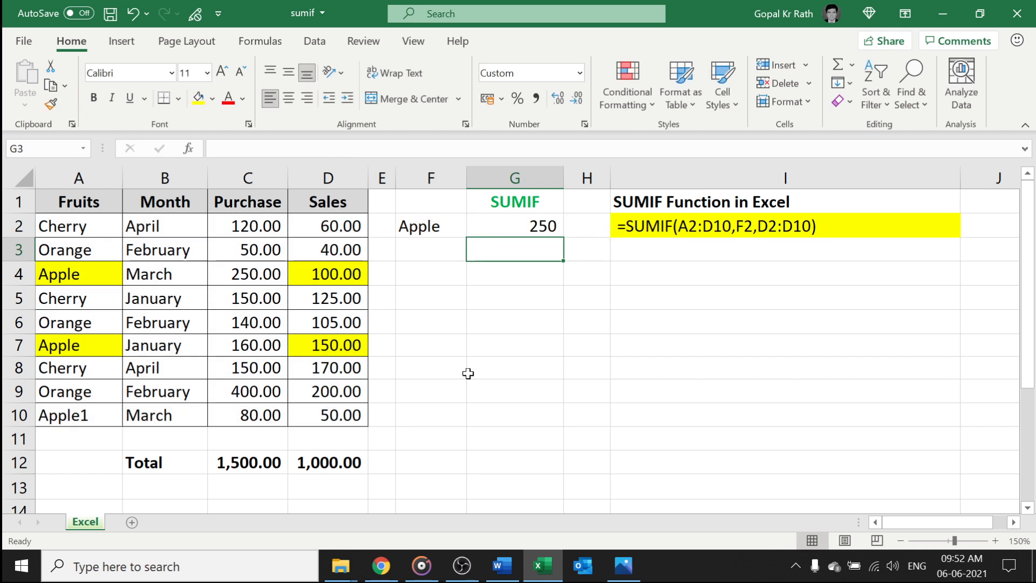
- Fill the Apple1 cell A10 and its Sales amount D10 with orange
{"action": "left_click", "coordinate": [81, 416]}
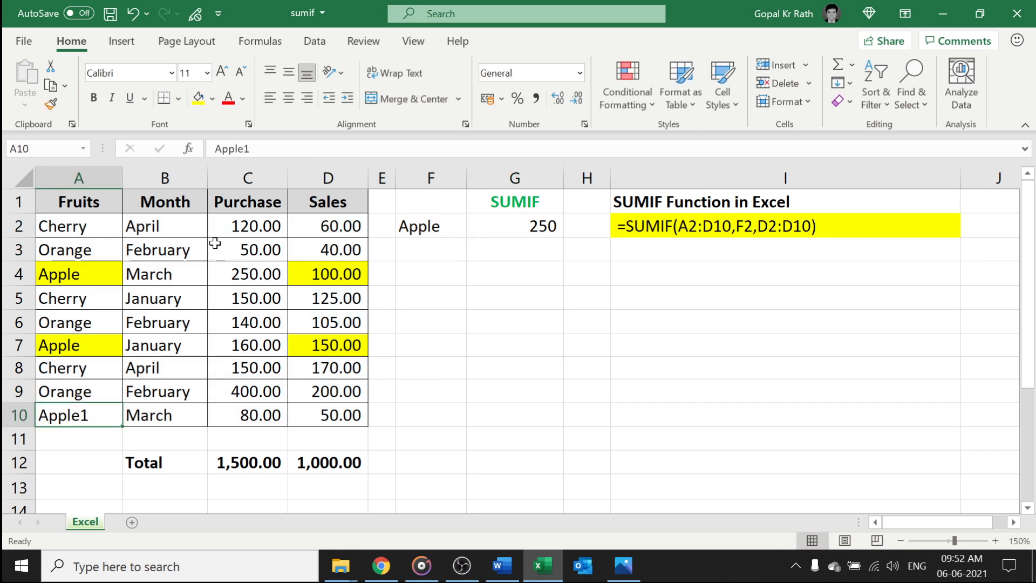
{"action": "left_click", "coordinate": [212, 99]}
{"action": "left_click", "coordinate": [222, 248]}
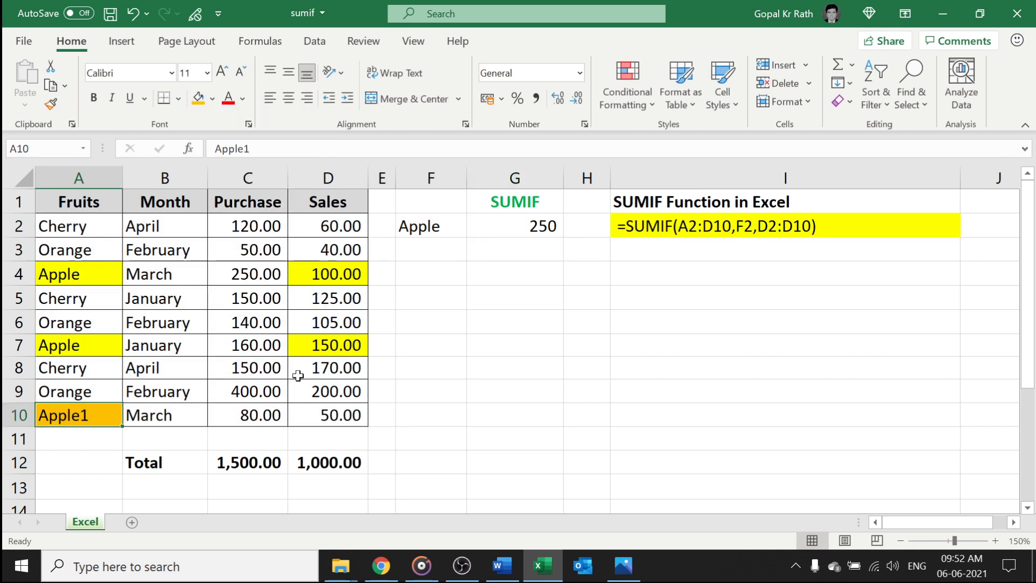
{"action": "left_click", "coordinate": [336, 413]}
{"action": "left_click", "coordinate": [198, 99]}
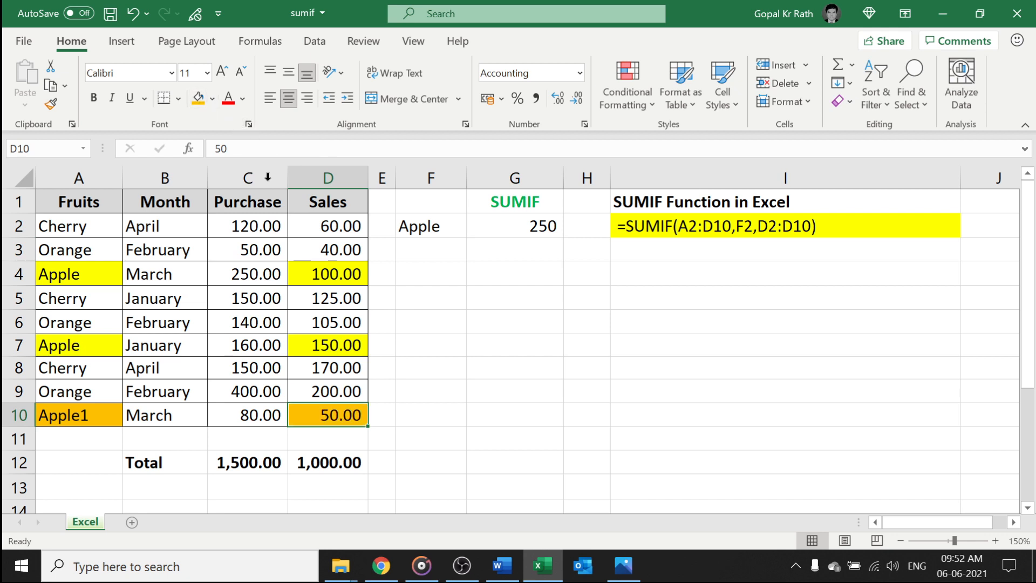
- Enter Cherry in cell F3 as the second criterion
{"action": "left_click", "coordinate": [426, 229]}
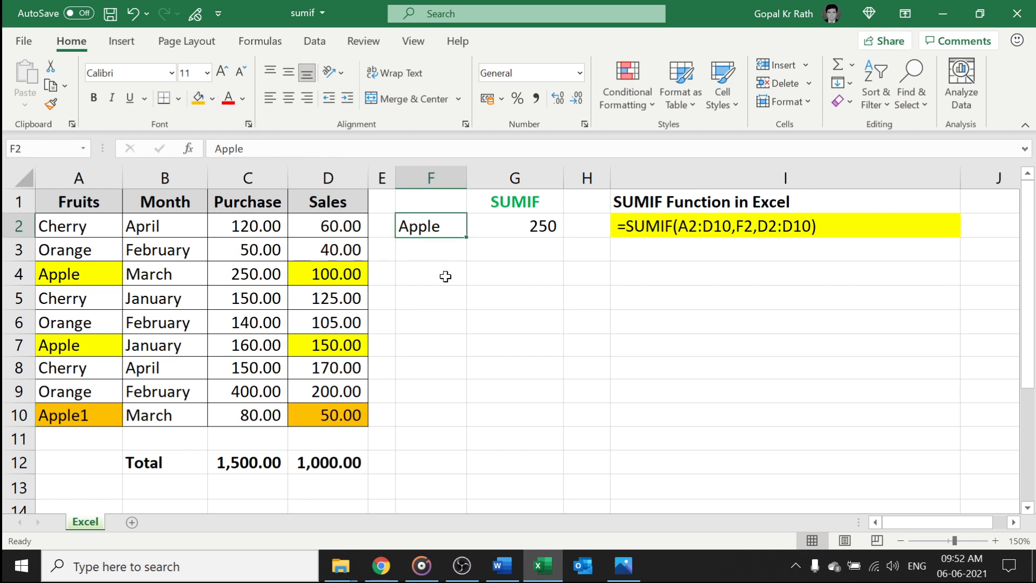
{"action": "left_click", "coordinate": [429, 250]}
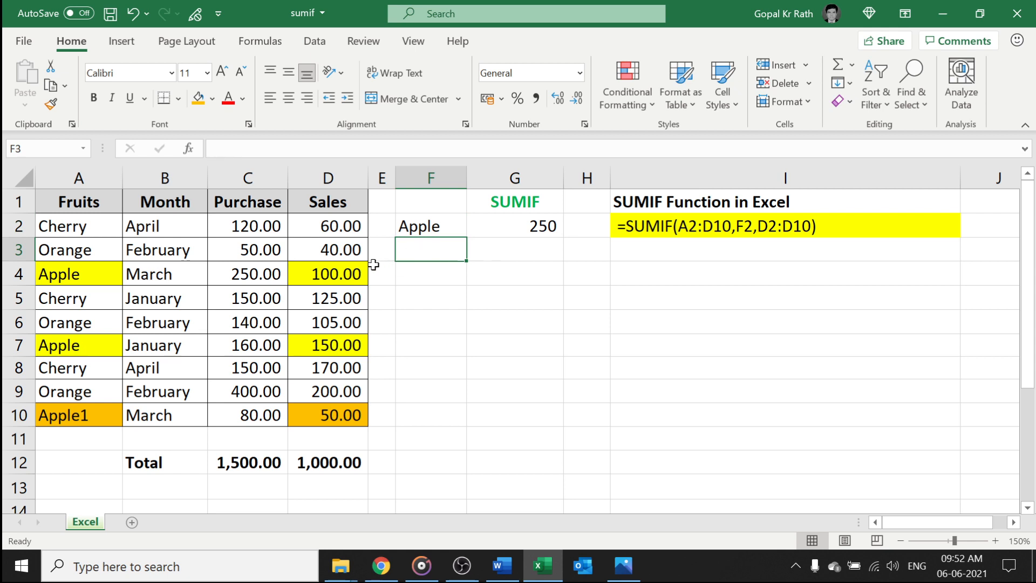
{"action": "type", "text": "Cherry"}
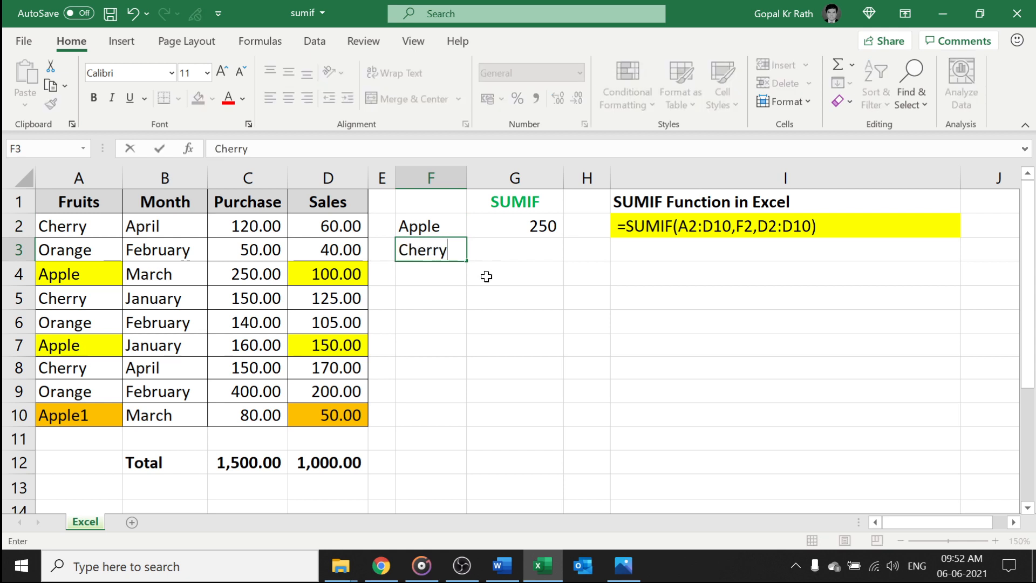
{"action": "key", "text": "Return"}
- Fill the SUMIF formula from G2 down into G3 and check which ranges the copy refers to
{"action": "key", "text": "Up"}
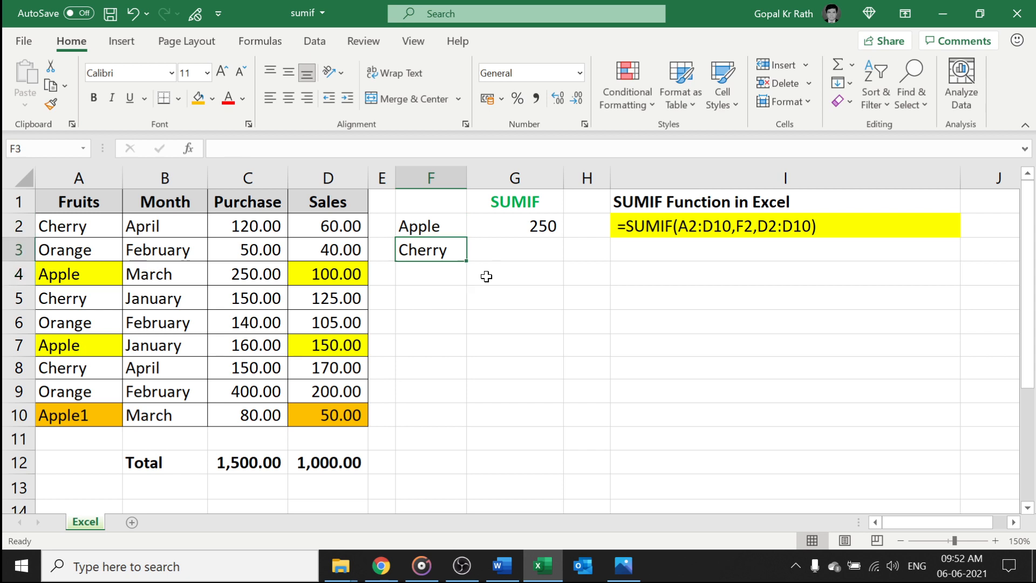
{"action": "key", "text": "Right"}
{"action": "key", "text": "ctrl+d"}
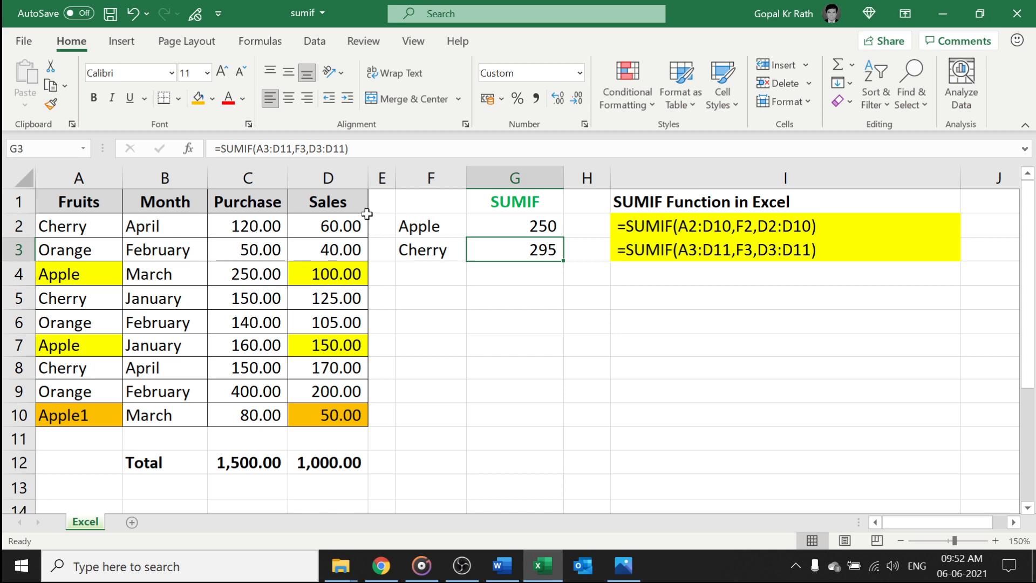
{"action": "key", "text": "F2"}
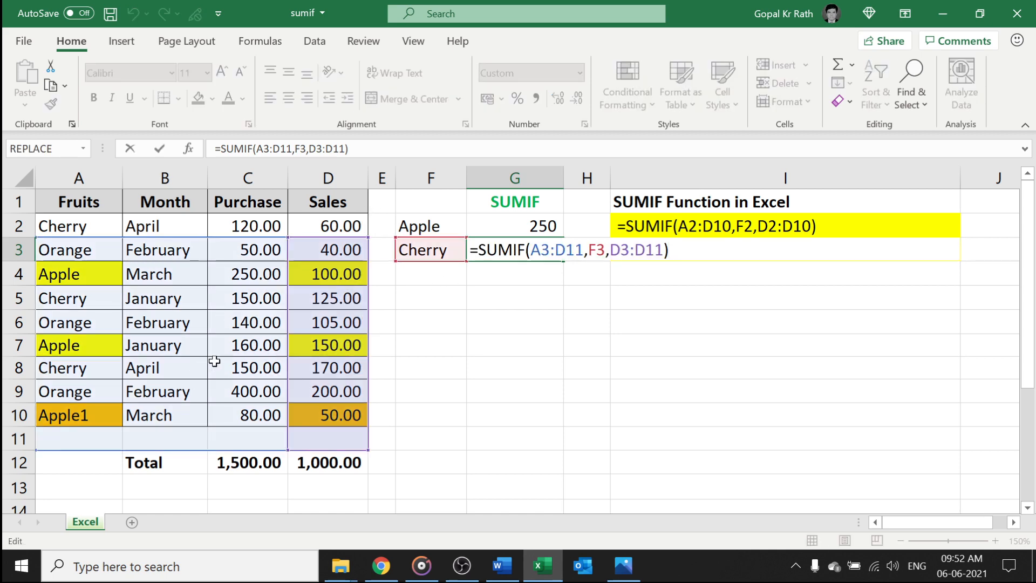
{"action": "key", "text": "Return"}
- Make the range argument of the SUMIF formula in G2 absolute as $A$2:$D$10
{"action": "key", "text": "Up"}
{"action": "key", "text": "Up"}
{"action": "key", "text": "F2"}
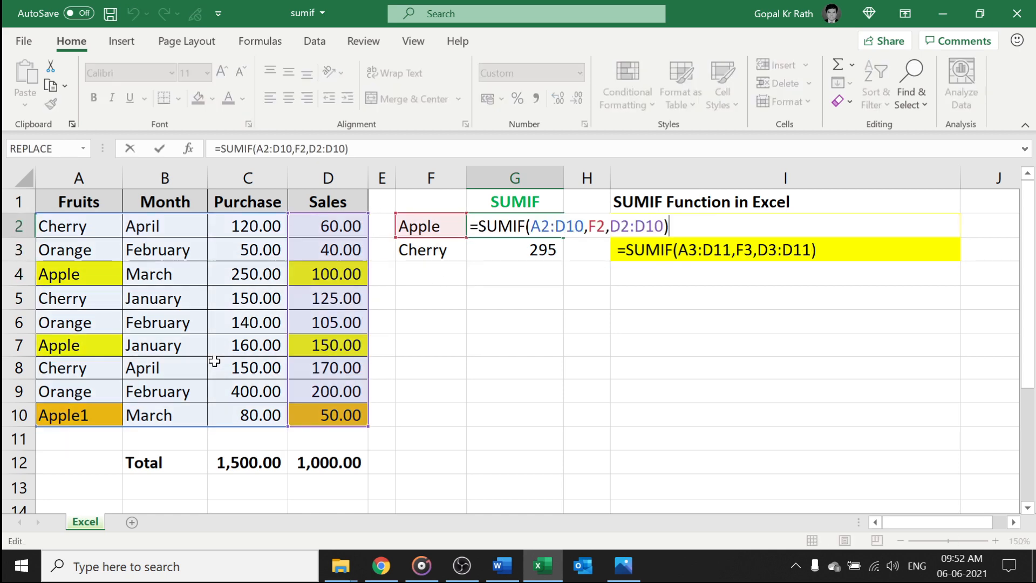
{"action": "left_click", "coordinate": [541, 226]}
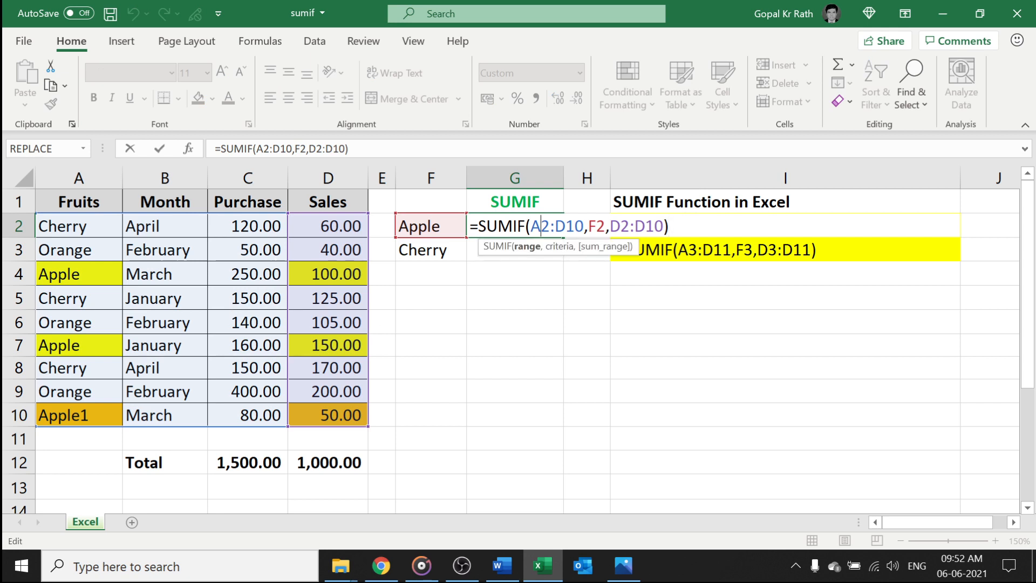
{"action": "key", "text": "F4"}
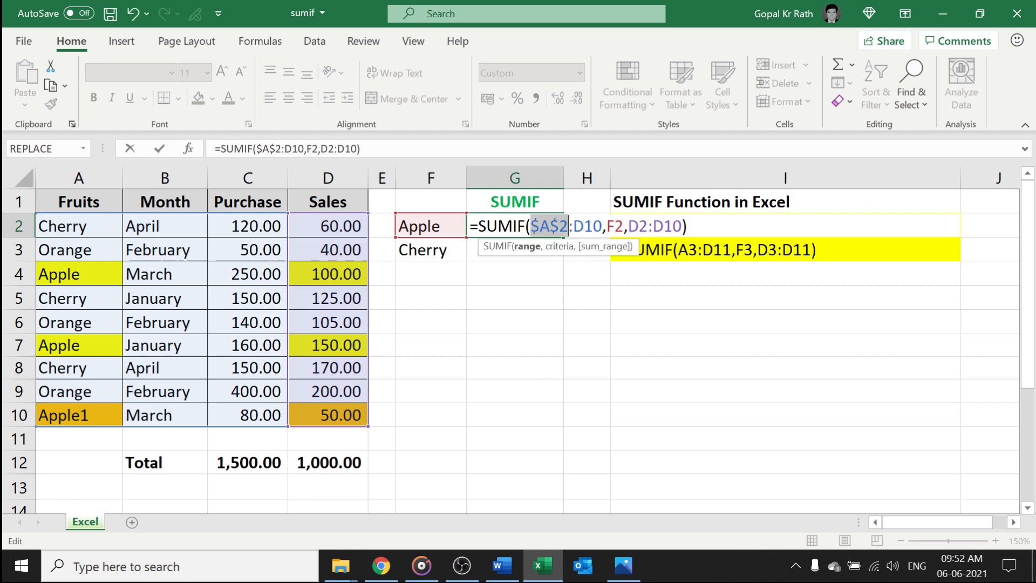
{"action": "left_click", "coordinate": [584, 226]}
{"action": "key", "text": "F4"}
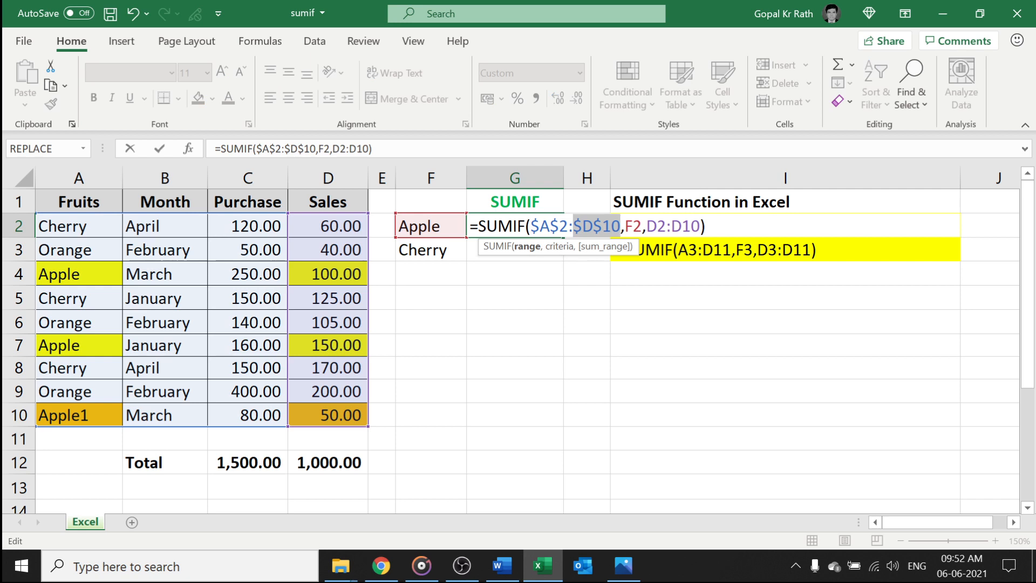
- Make the sum range in G2 absolute as $D$2:$D$10 and fill the corrected formula down into G3
{"action": "left_click", "coordinate": [657, 226]}
{"action": "key", "text": "F4"}
{"action": "left_click", "coordinate": [702, 227]}
{"action": "key", "text": "F4"}
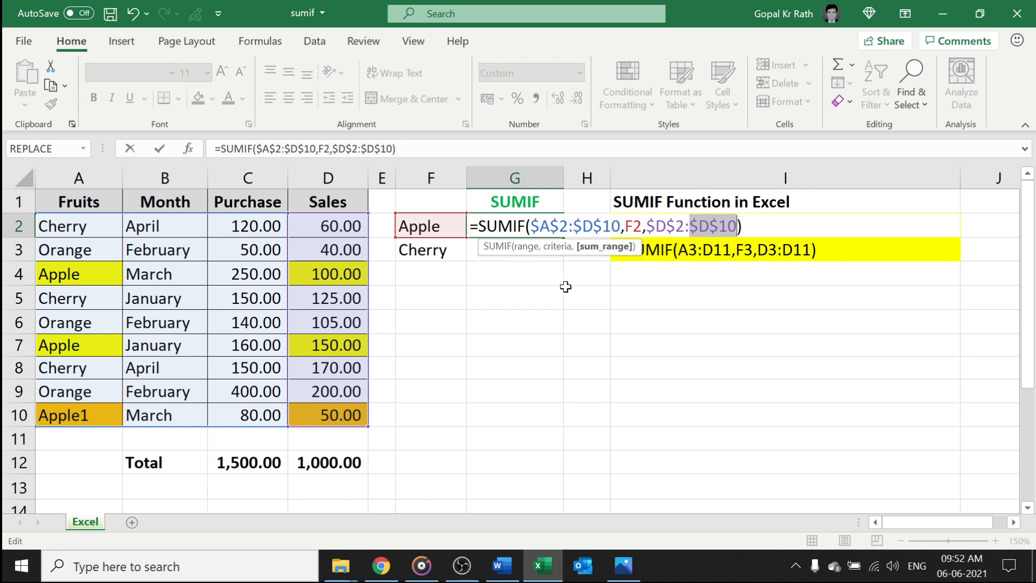
{"action": "key", "text": "Return"}
{"action": "key", "text": "ctrl+d"}
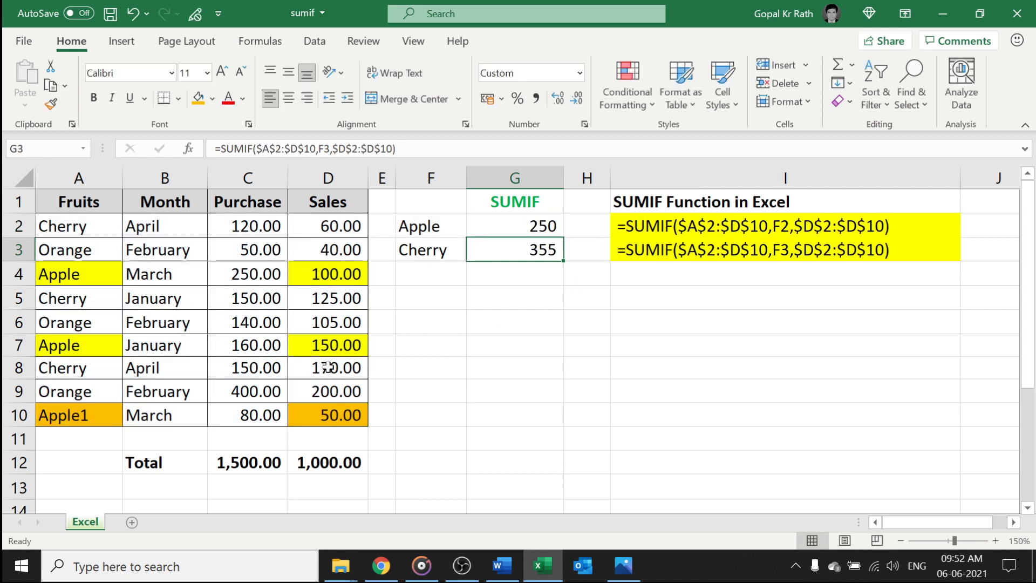
- Copy the Apple criterion and its SUMIF formula from F2:G2 into F4:G4
{"action": "left_click_drag", "start_coordinate": [416, 225], "coordinate": [512, 237]}
{"action": "key", "text": "ctrl+c"}
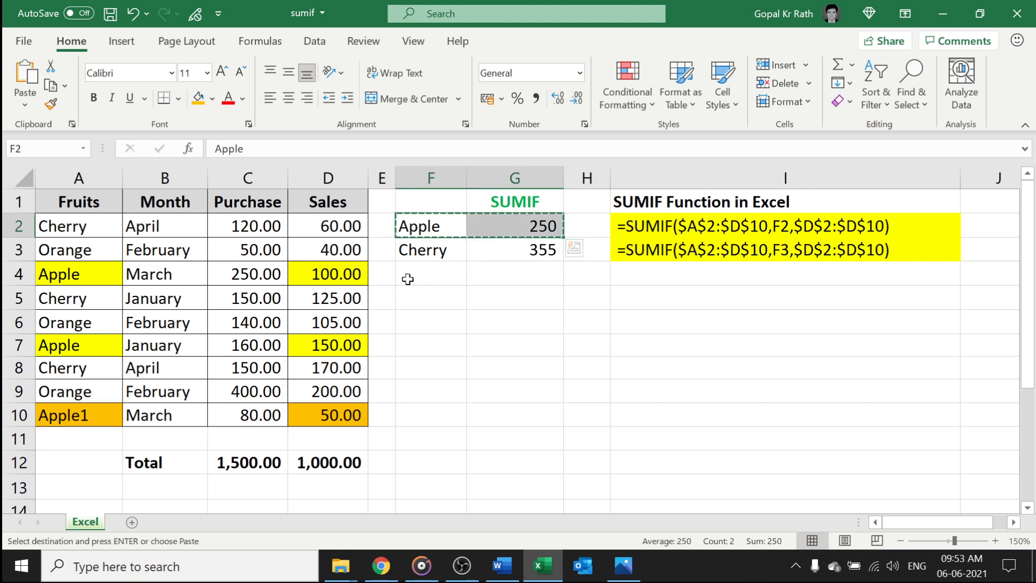
{"action": "left_click", "coordinate": [426, 274]}
{"action": "key", "text": "ctrl+v"}
- Try the wildcard criterion Apple* in F4, check the SUMIF in G4, and undo the change
{"action": "double_click", "coordinate": [441, 274]}
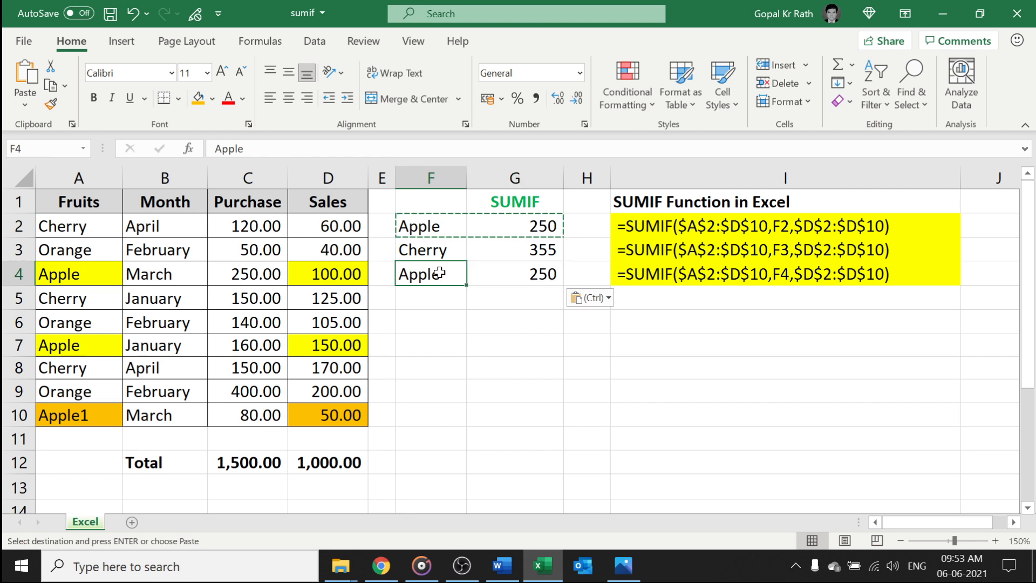
{"action": "type", "text": "*"}
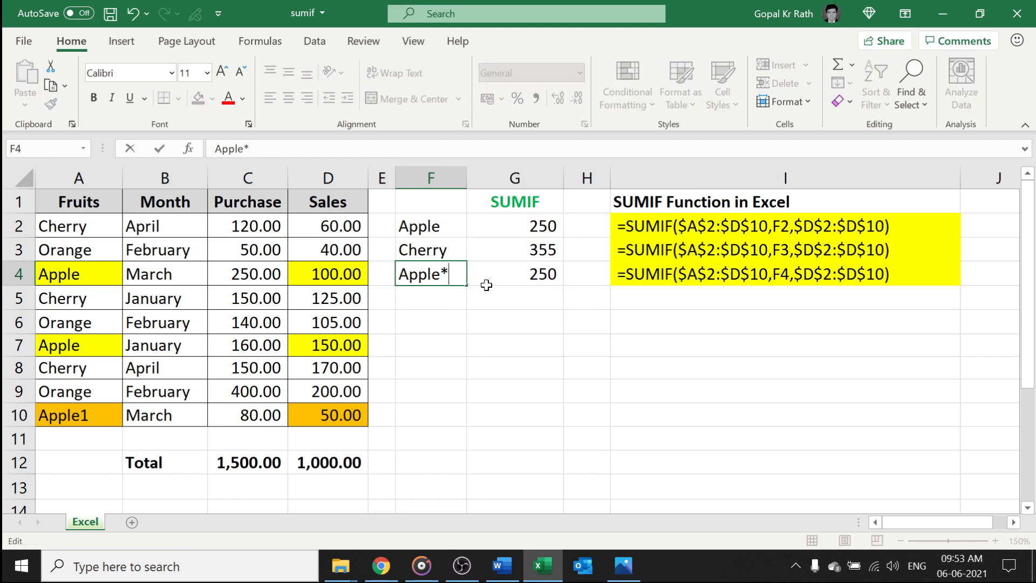
{"action": "key", "text": "Return"}
{"action": "left_click", "coordinate": [527, 274]}
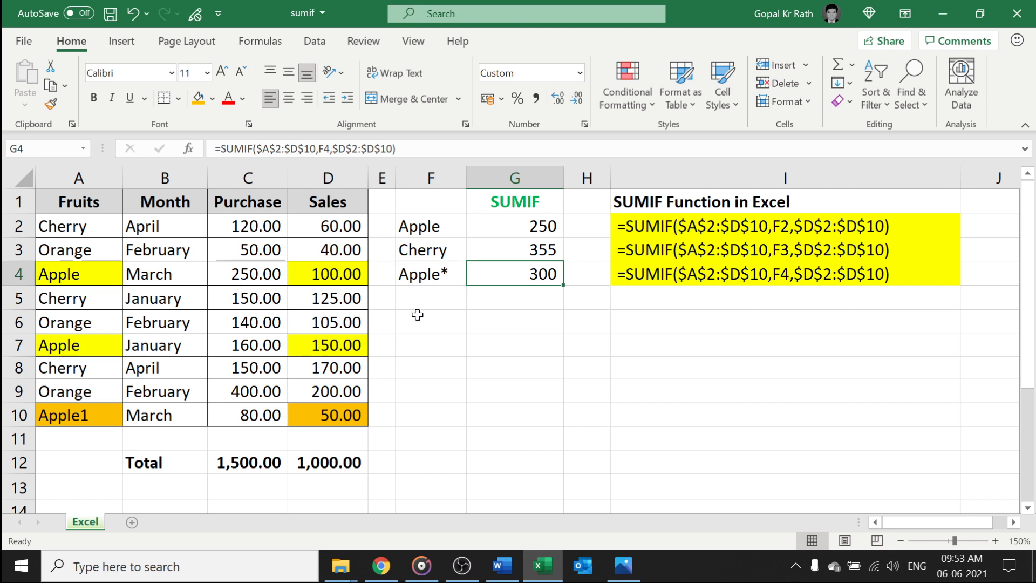
{"action": "key", "text": "ctrl+z"}
- Clear the F4 criteria argument from the SUMIF formula in G4
{"action": "left_click", "coordinate": [541, 279]}
{"action": "key", "text": "F2"}
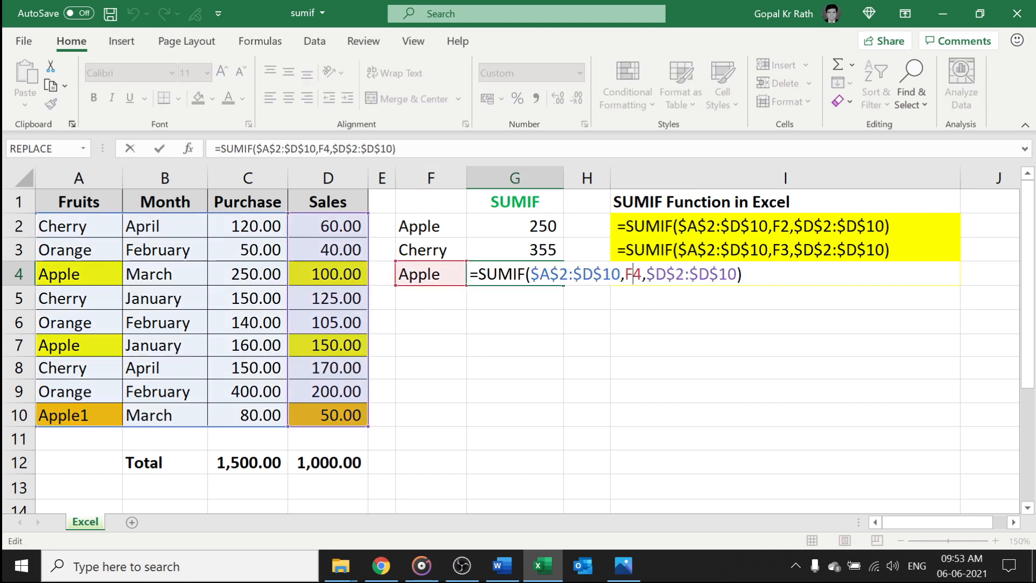
{"action": "double_click", "coordinate": [634, 275]}
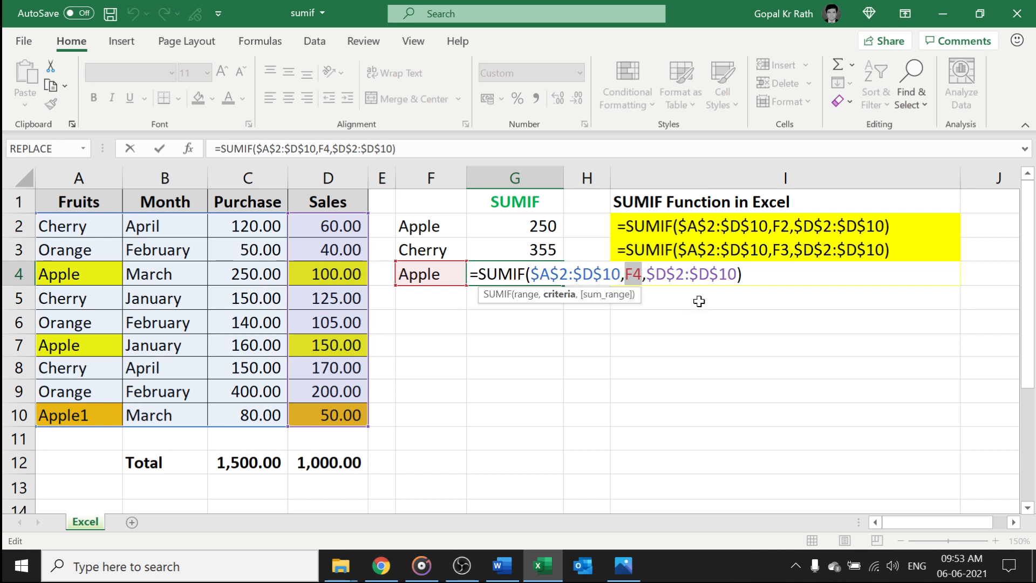
{"action": "type", "text": "\"Appl"}
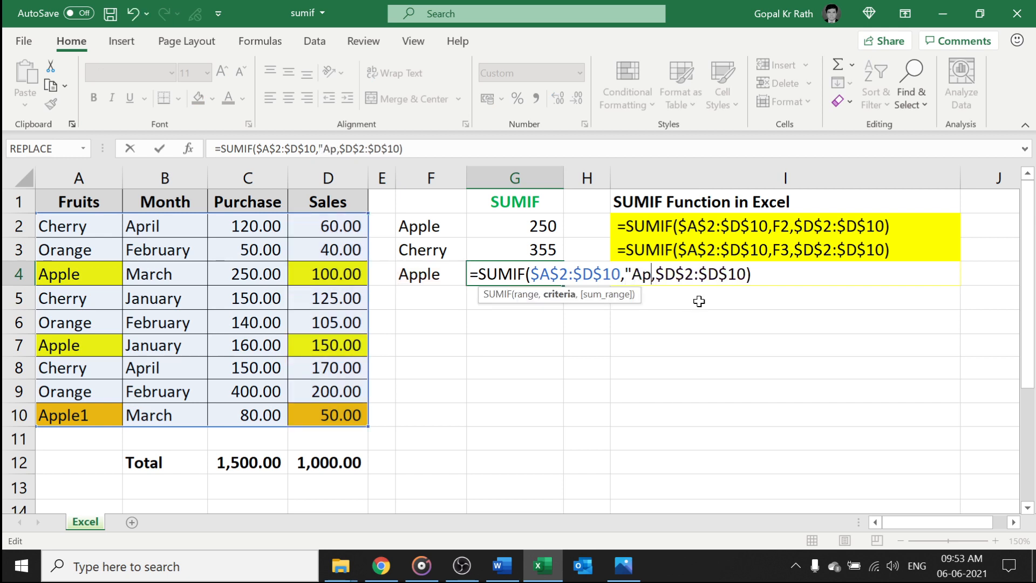
{"action": "key", "text": "BackSpace"}
{"action": "key", "text": "BackSpace"}
{"action": "key", "text": "BackSpace"}
{"action": "key", "text": "BackSpace"}
{"action": "key", "text": "BackSpace"}
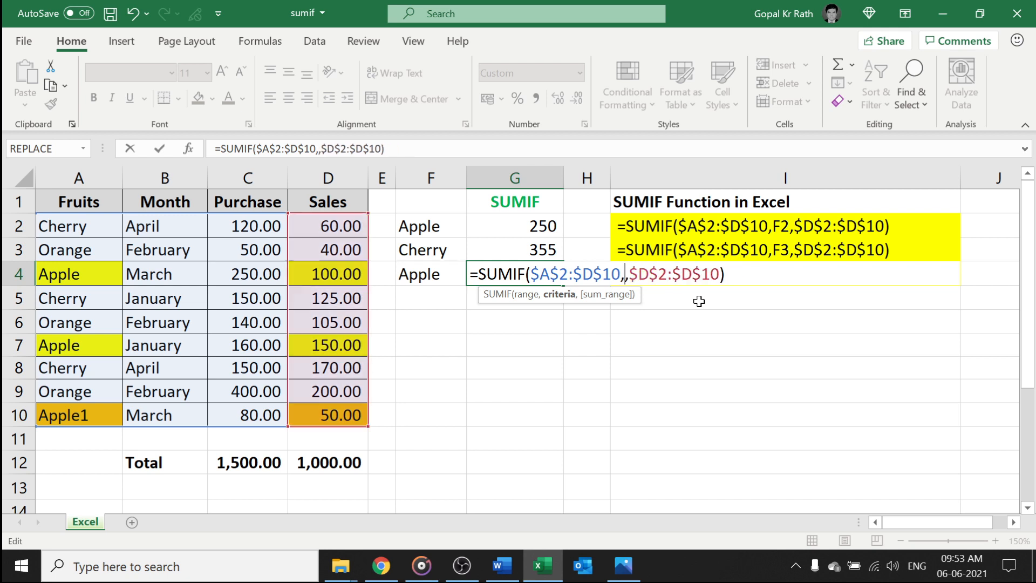
- Enter F4&"*" as the criteria argument of the SUMIF formula in G4
{"action": "left_click", "coordinate": [432, 275]}
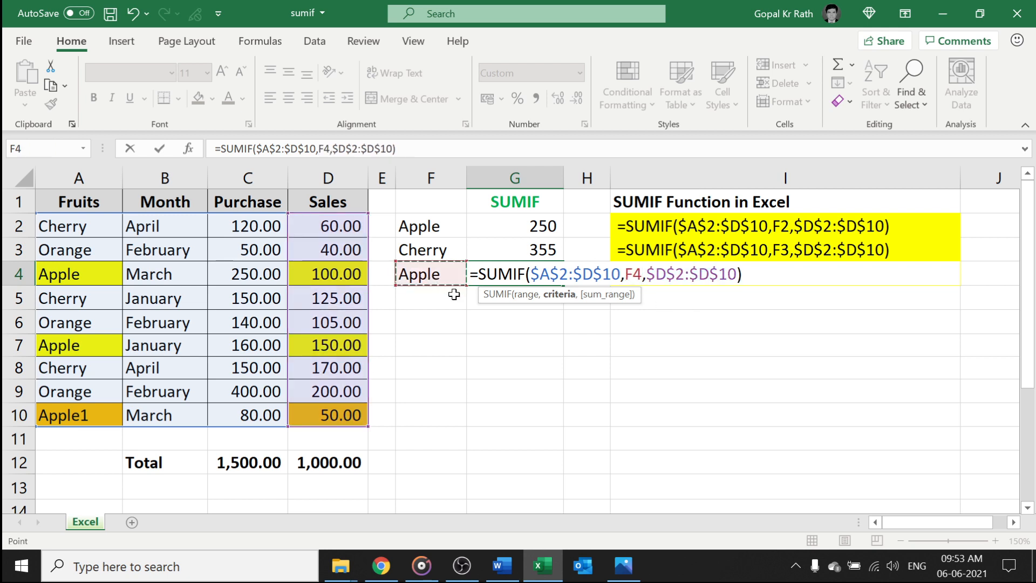
{"action": "type", "text": "&"}
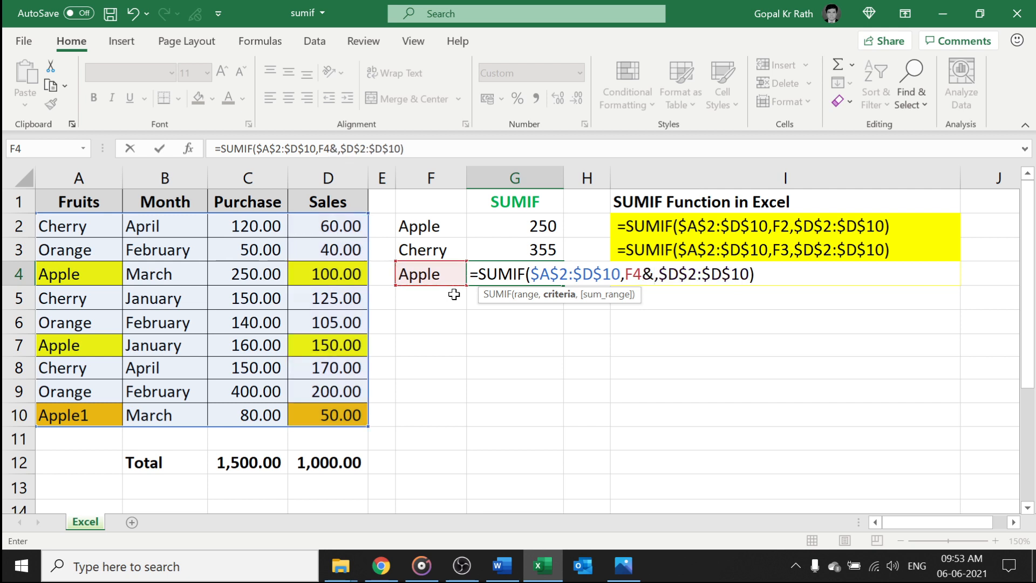
{"action": "type", "text": "\"*"}
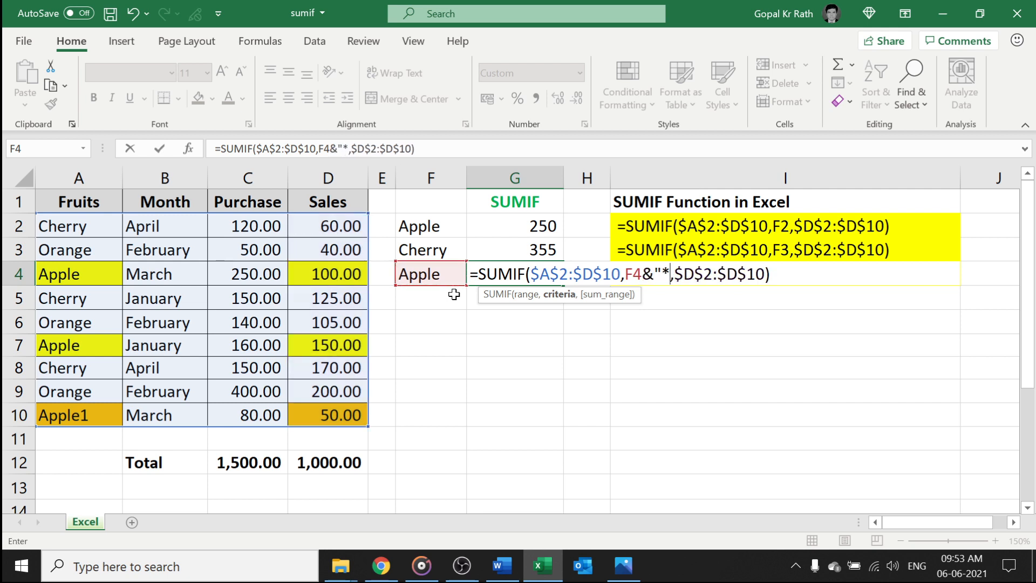
{"action": "type", "text": "\""}
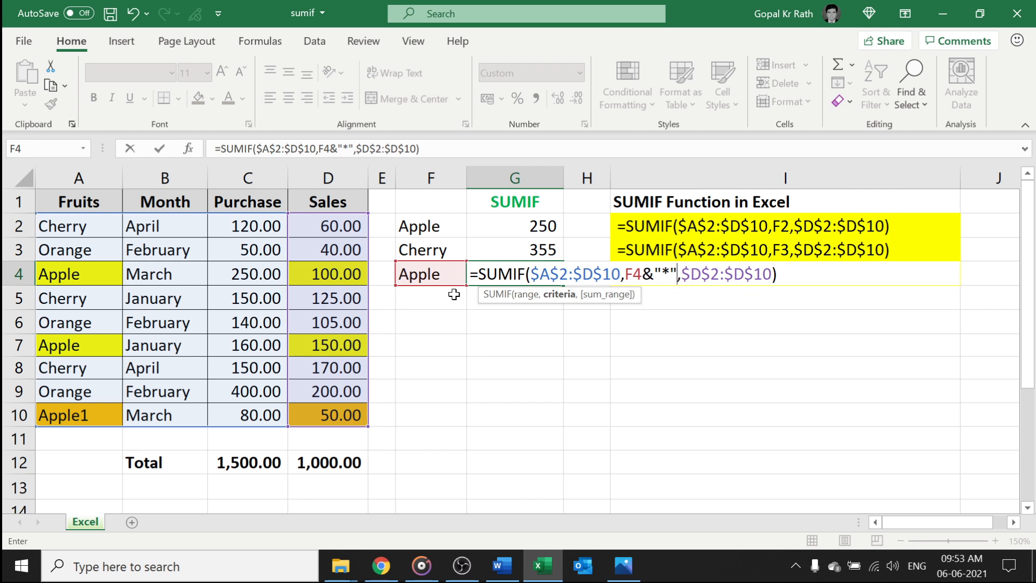
{"action": "key", "text": "Return"}
{"action": "key", "text": "Up"}
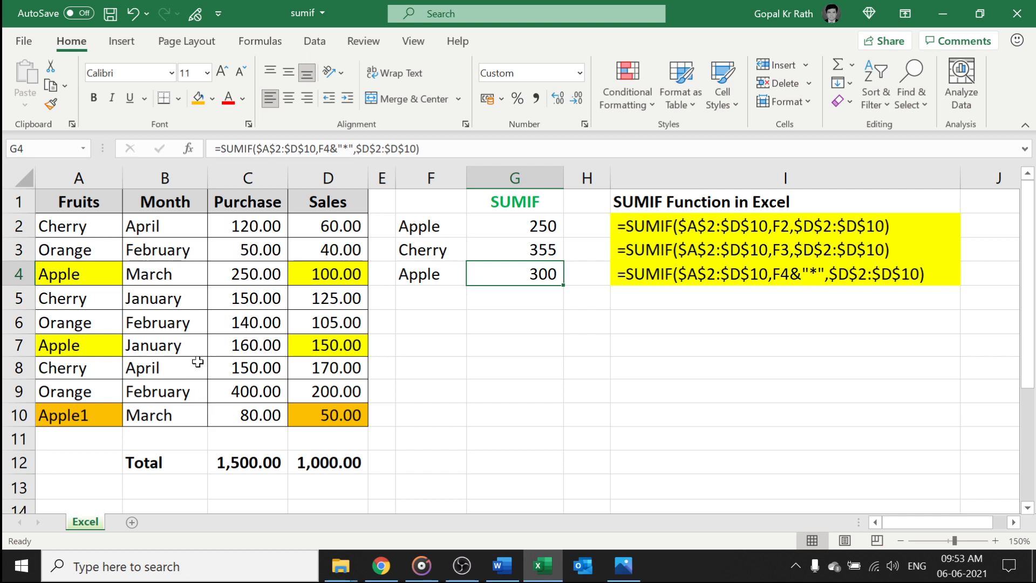
- Enter the month April in cell F5 as a new criterion
{"action": "left_click", "coordinate": [145, 233]}
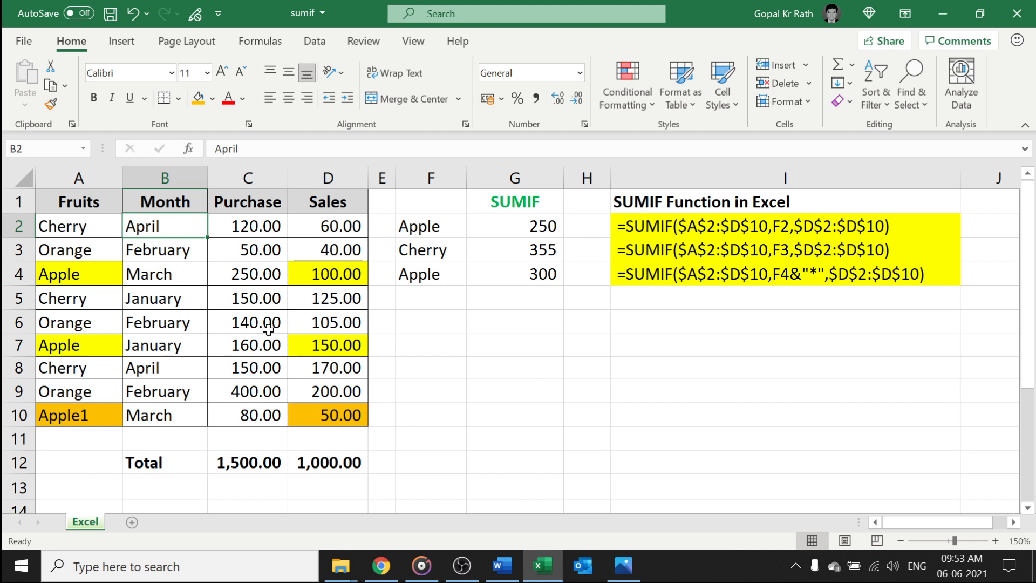
{"action": "left_click", "coordinate": [411, 300]}
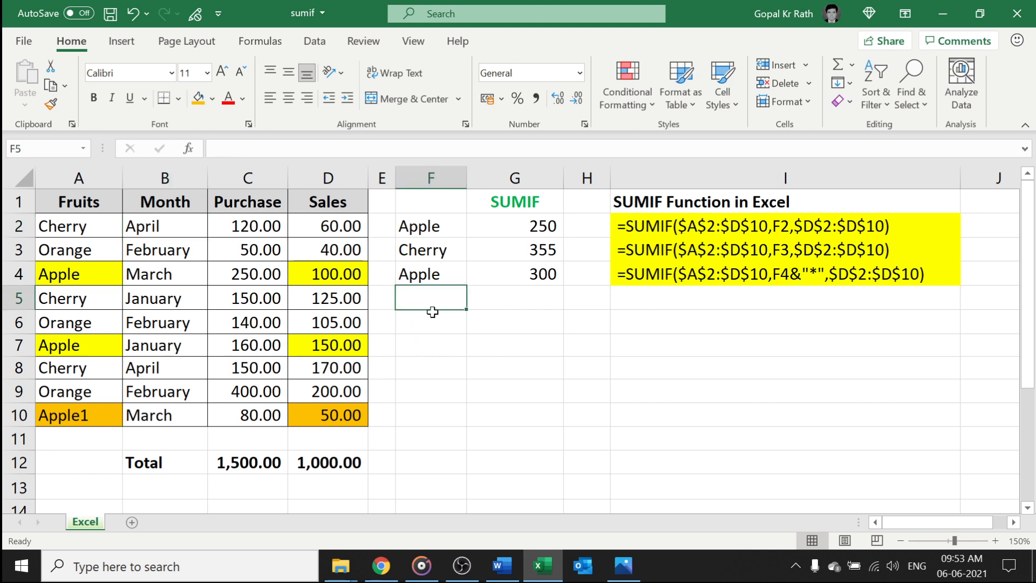
{"action": "left_click", "coordinate": [515, 297]}
{"action": "left_click", "coordinate": [430, 297]}
{"action": "type", "text": "April"}
{"action": "key", "text": "Return"}
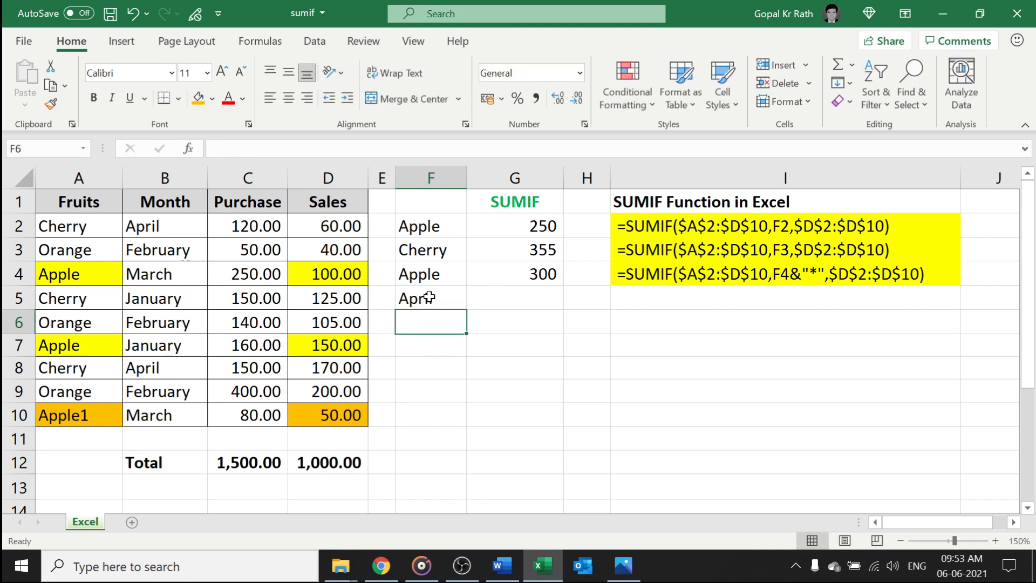
- Start a SUMIF formula in G5 with B1:D10 as the range argument
{"action": "key", "text": "Up"}
{"action": "key", "text": "Right"}
{"action": "type", "text": "=umif"}
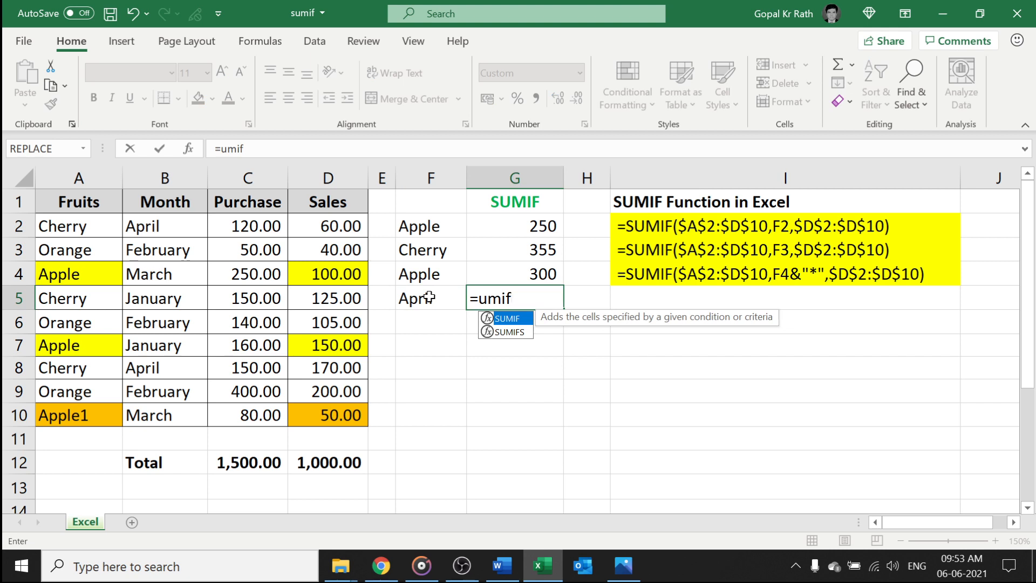
{"action": "key", "text": "BackSpace"}
{"action": "key", "text": "BackSpace"}
{"action": "key", "text": "BackSpace"}
{"action": "key", "text": "BackSpace"}
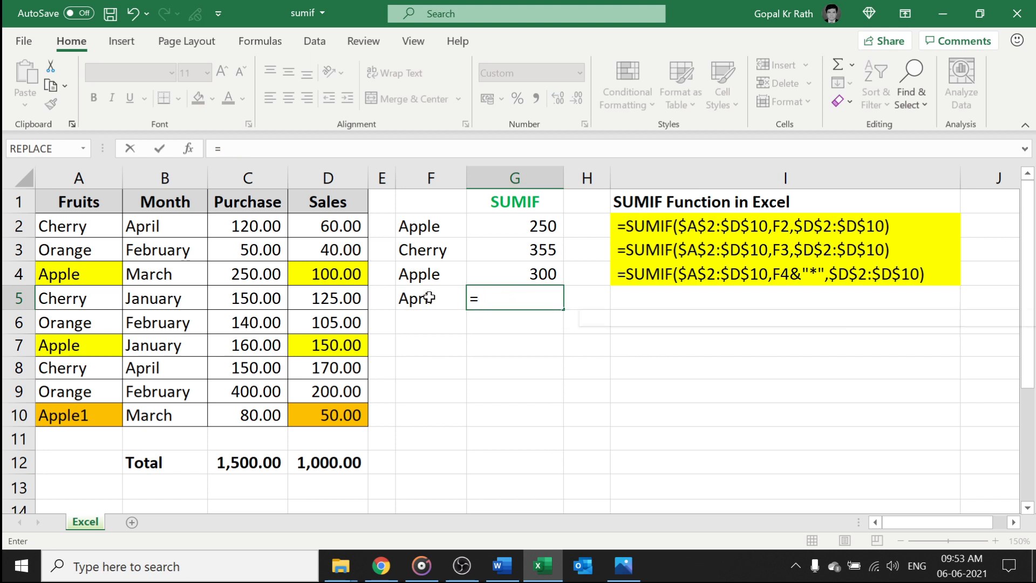
{"action": "type", "text": "sumif"}
{"action": "key", "text": "Tab"}
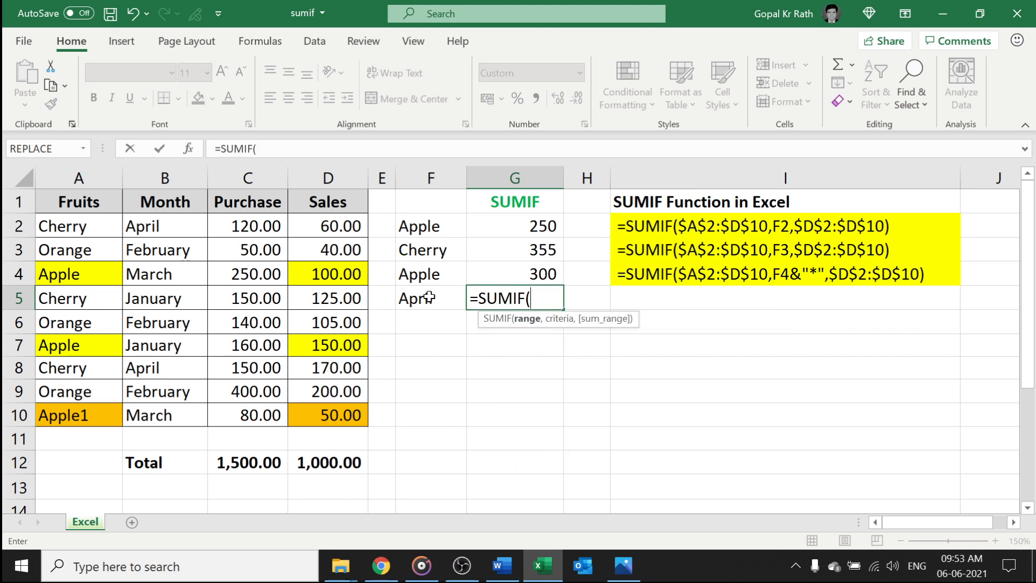
{"action": "left_click_drag", "start_coordinate": [163, 227], "coordinate": [162, 296]}
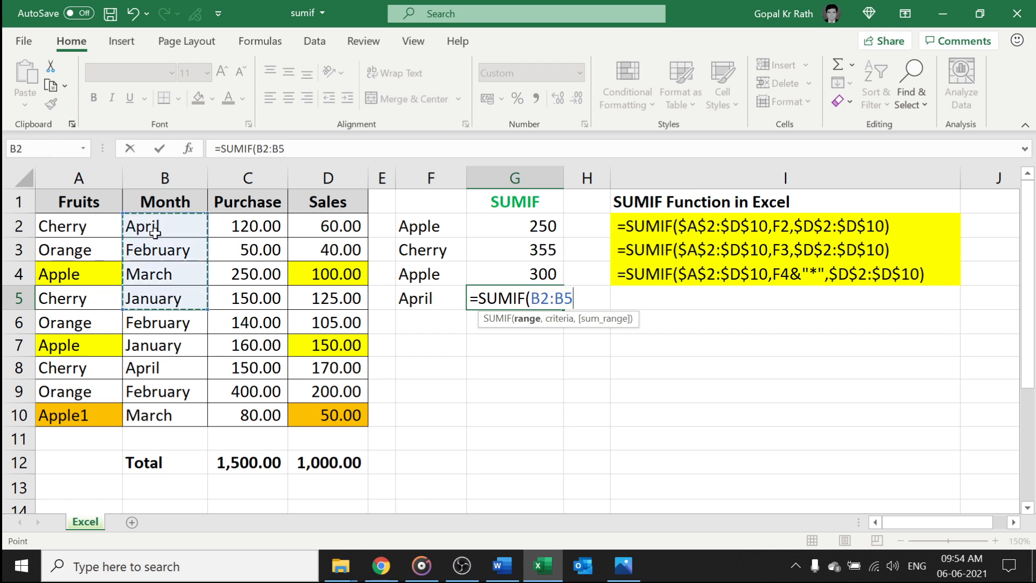
{"action": "left_click_drag", "start_coordinate": [159, 200], "coordinate": [351, 406]}
{"action": "type", "text": ","}
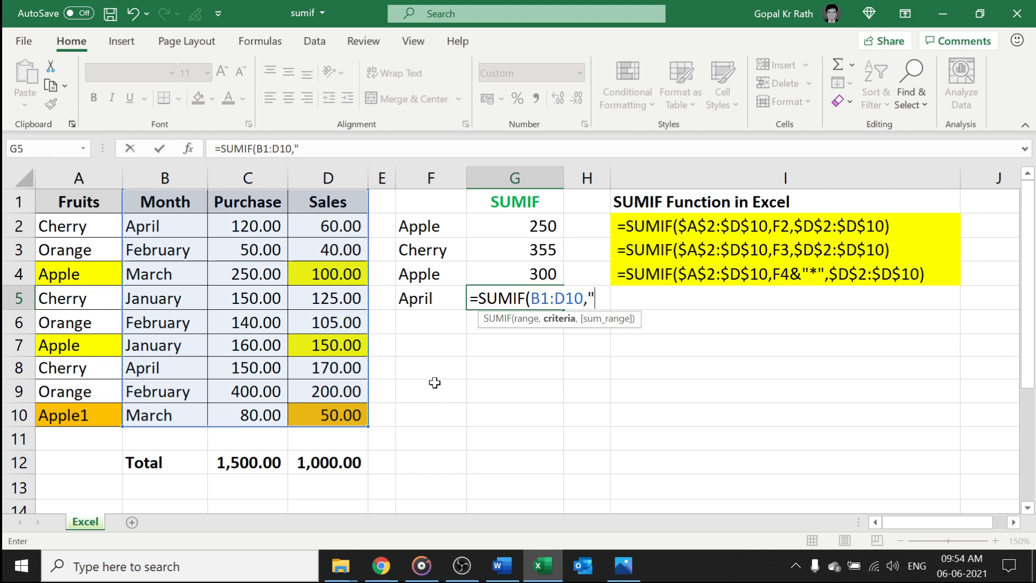
- Complete the SUMIF formula in G5 with the criterion "April" and the purchase column C1:C10 as sum range
{"action": "type", "text": "\"April"}
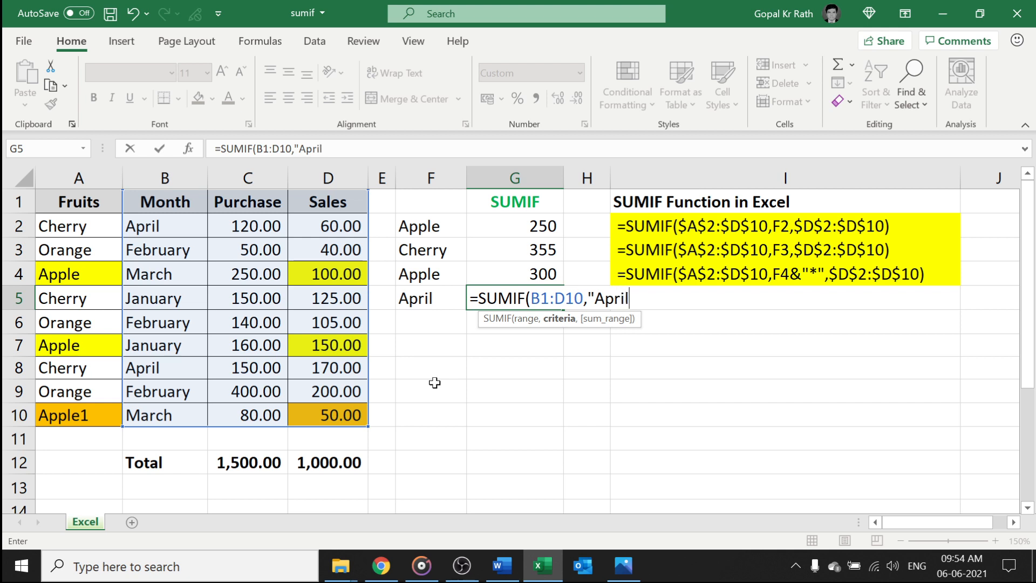
{"action": "type", "text": "\","}
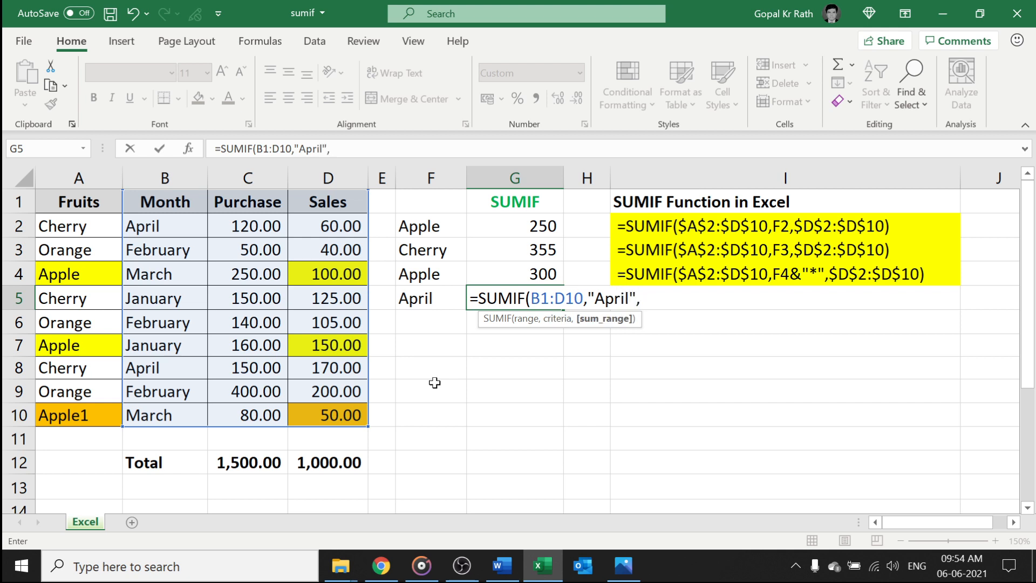
{"action": "left_click_drag", "start_coordinate": [243, 226], "coordinate": [244, 413]}
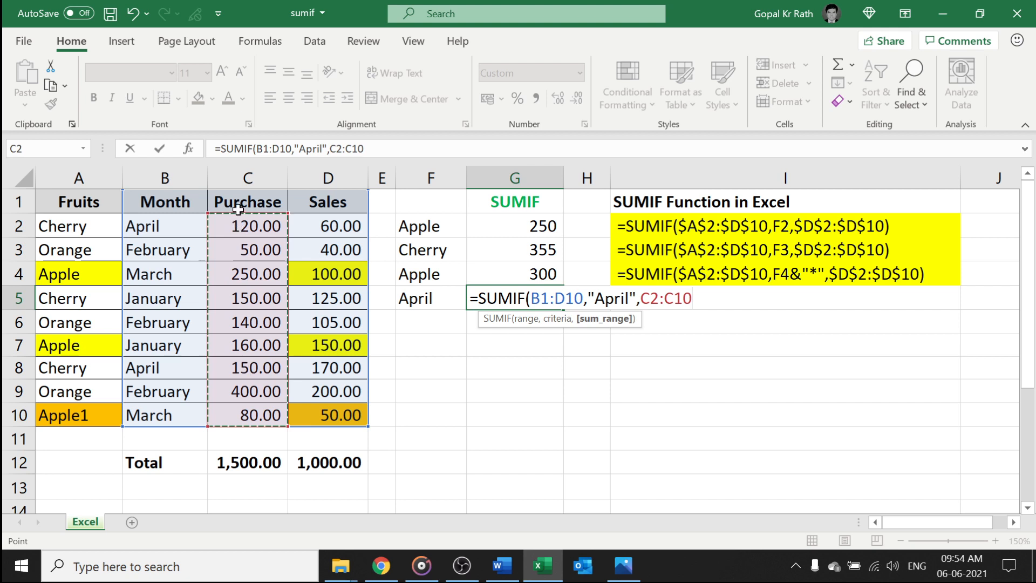
{"action": "left_click_drag", "start_coordinate": [243, 202], "coordinate": [244, 409]}
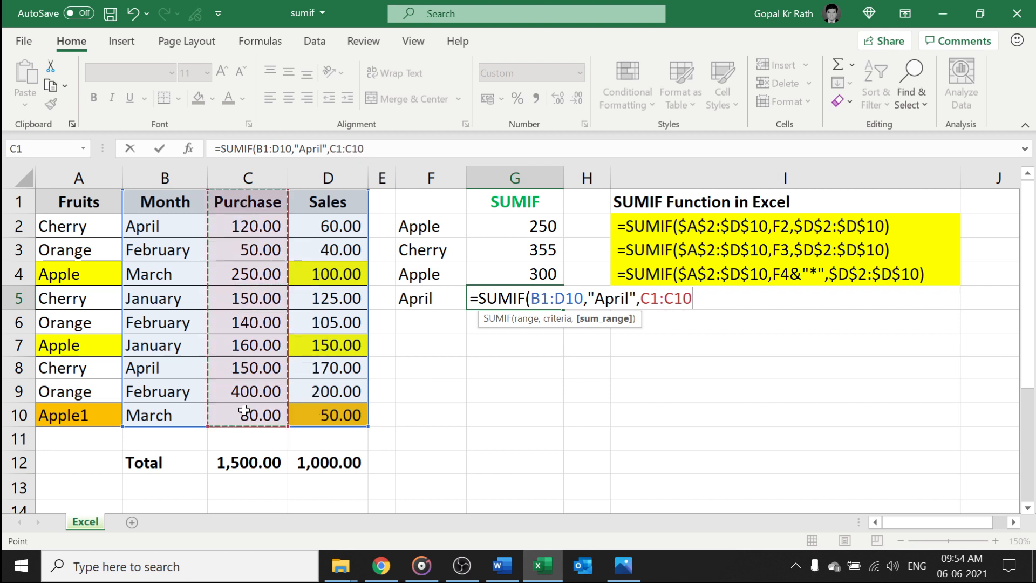
{"action": "type", "text": ")"}
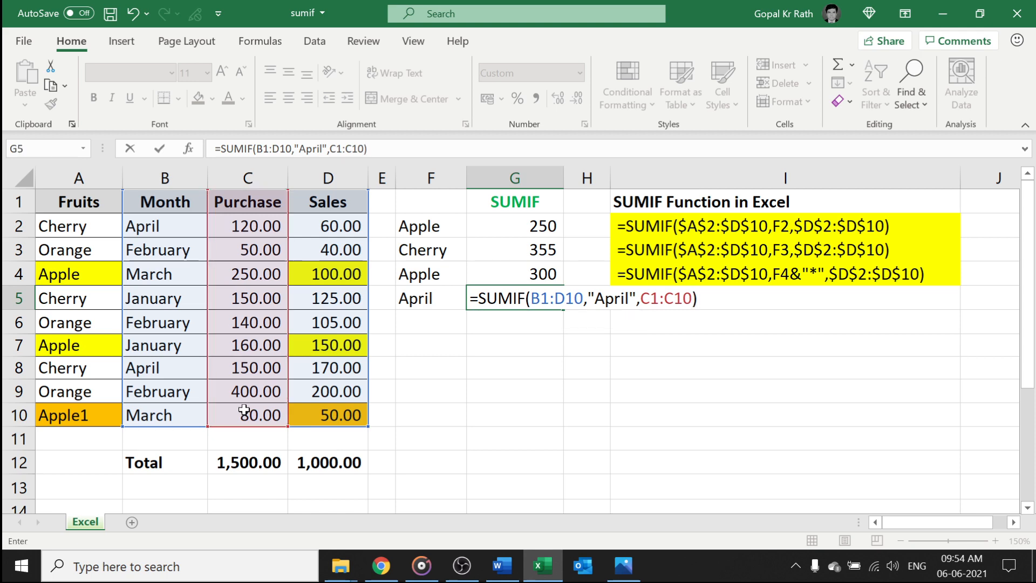
{"action": "key", "text": "Return"}
{"action": "key", "text": "Up"}
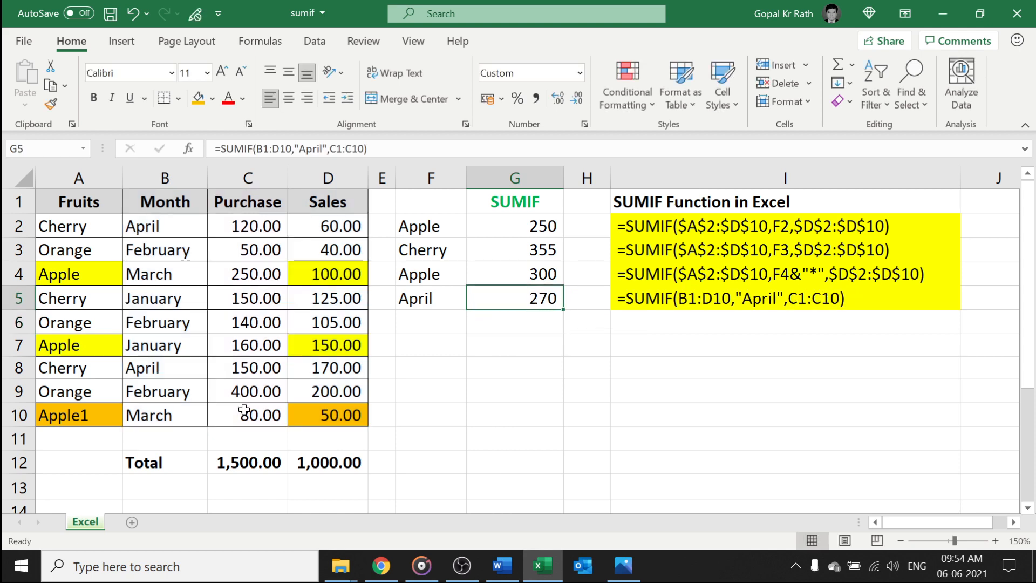
- Try A1:D10 as the range argument of the SUMIF formula in G5 and check the cells it refers to
{"action": "key", "text": "F2"}
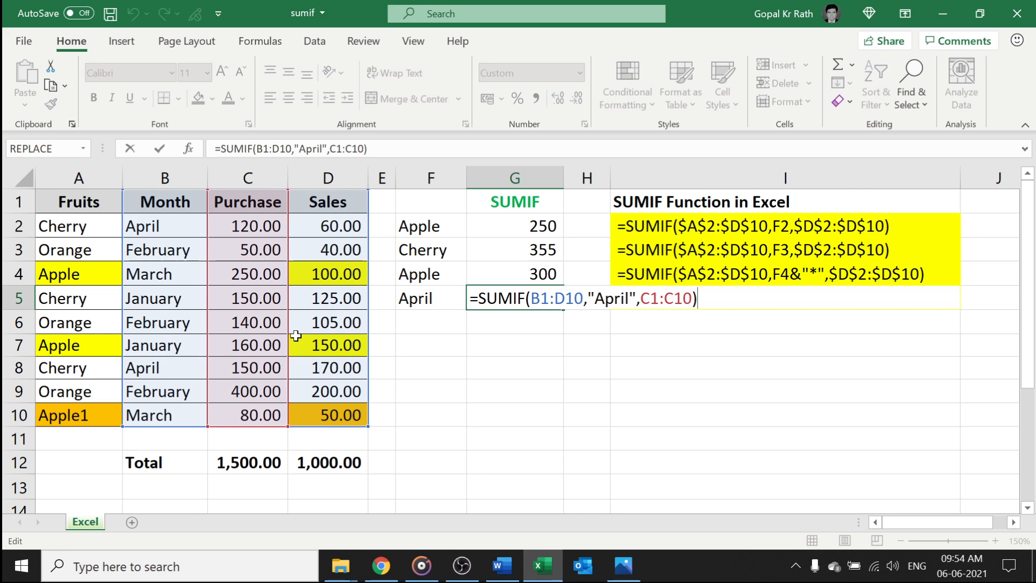
{"action": "left_click", "coordinate": [540, 300]}
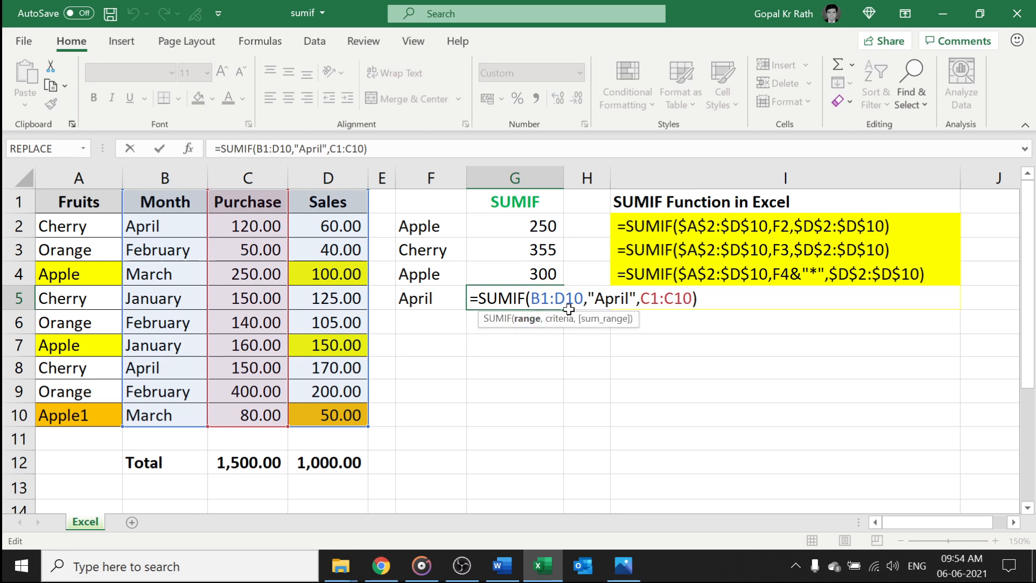
{"action": "key", "text": "BackSpace"}
{"action": "type", "text": "A"}
{"action": "key", "text": "Return"}
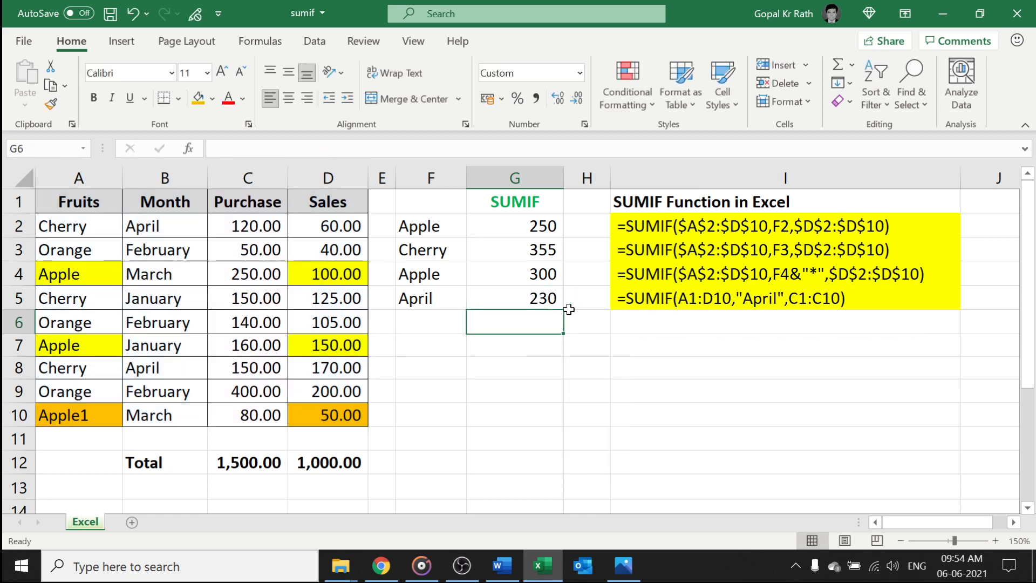
{"action": "key", "text": "Up"}
{"action": "key", "text": "F2"}
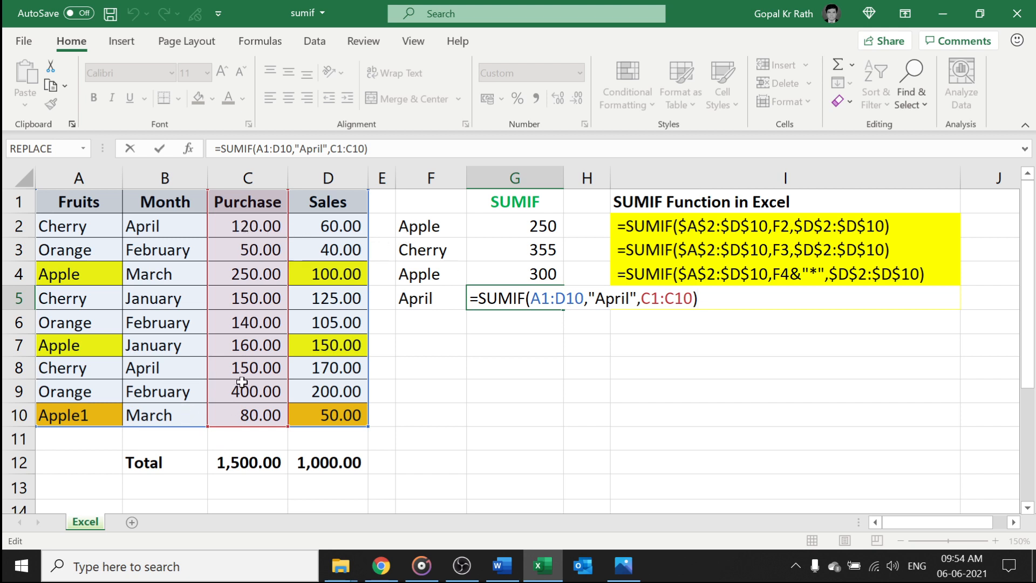
{"action": "key", "text": "Return"}
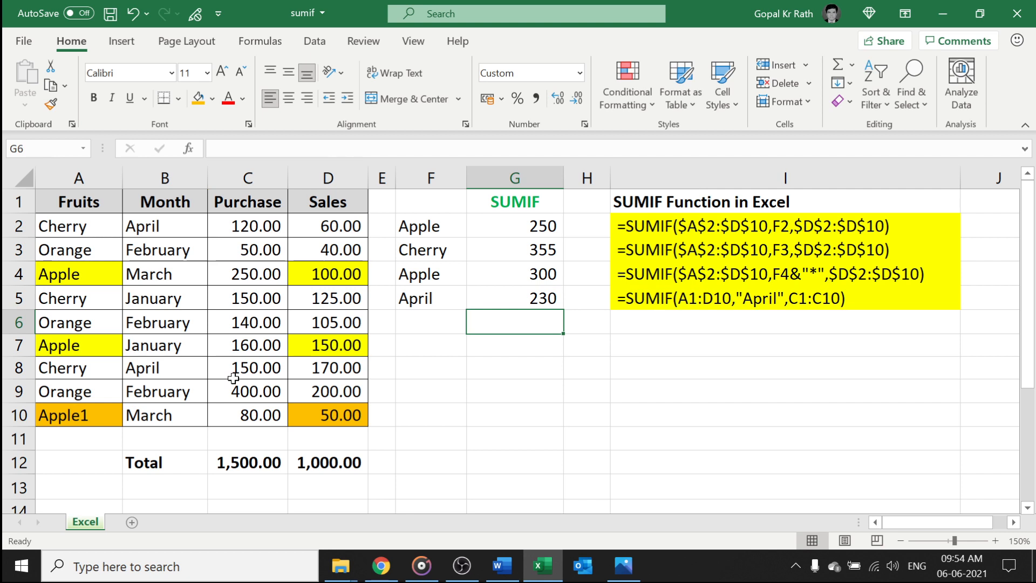
- Set the range argument of the SUMIF formula in G5 back to B1:D10
{"action": "key", "text": "Up"}
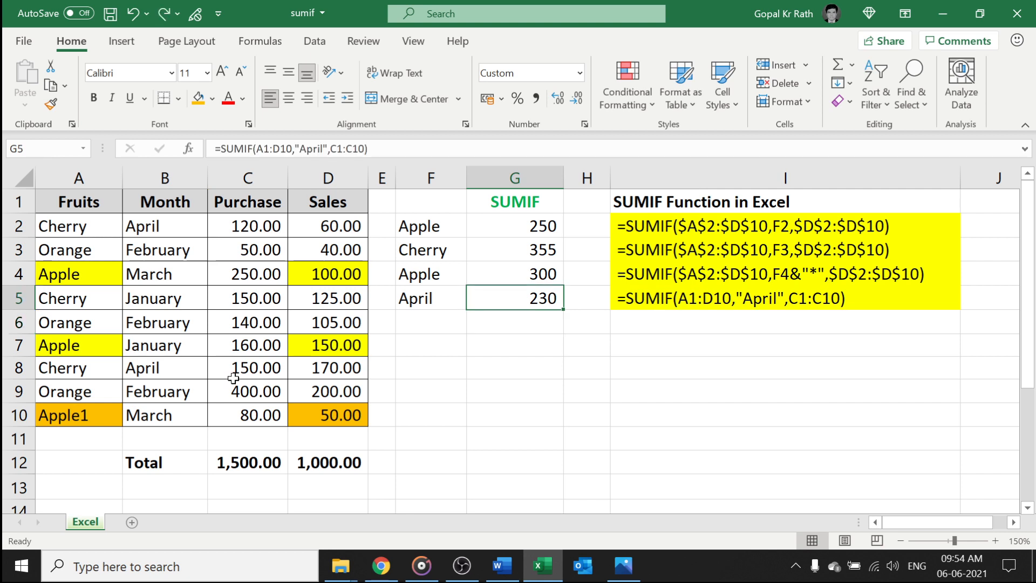
{"action": "key", "text": "F2"}
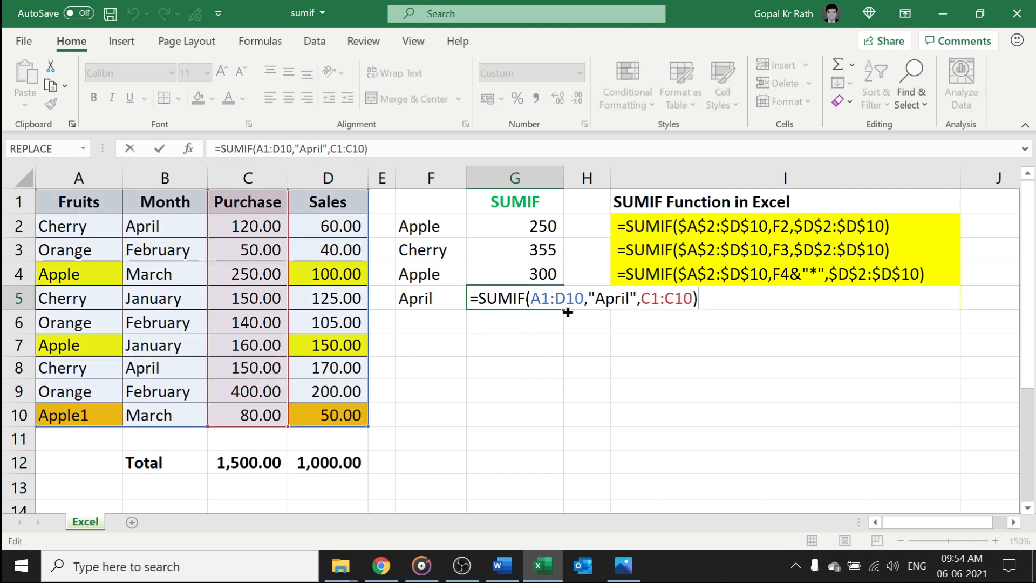
{"action": "left_click", "coordinate": [540, 299]}
{"action": "key", "text": "BackSpace"}
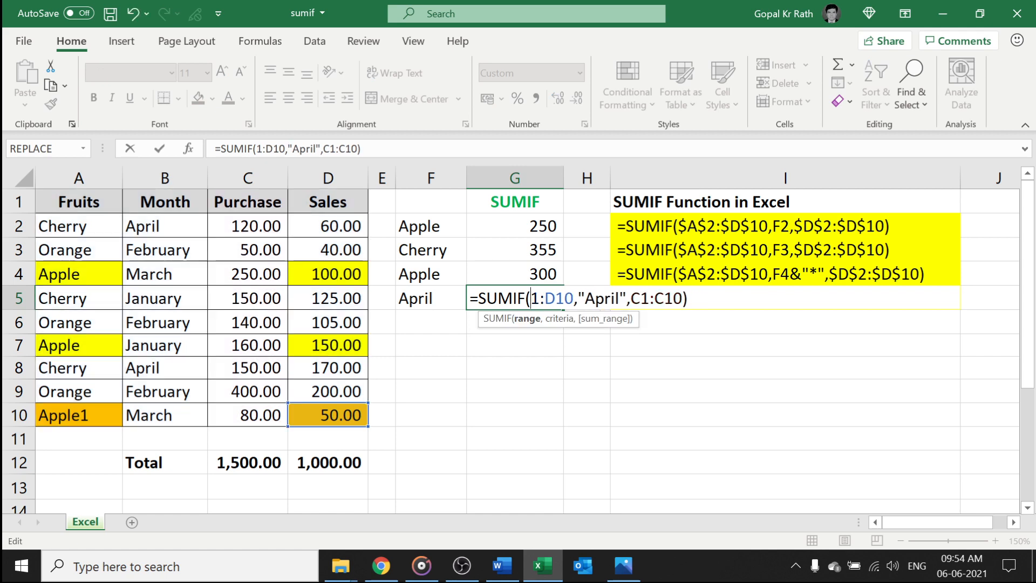
{"action": "type", "text": "B"}
{"action": "key", "text": "Return"}
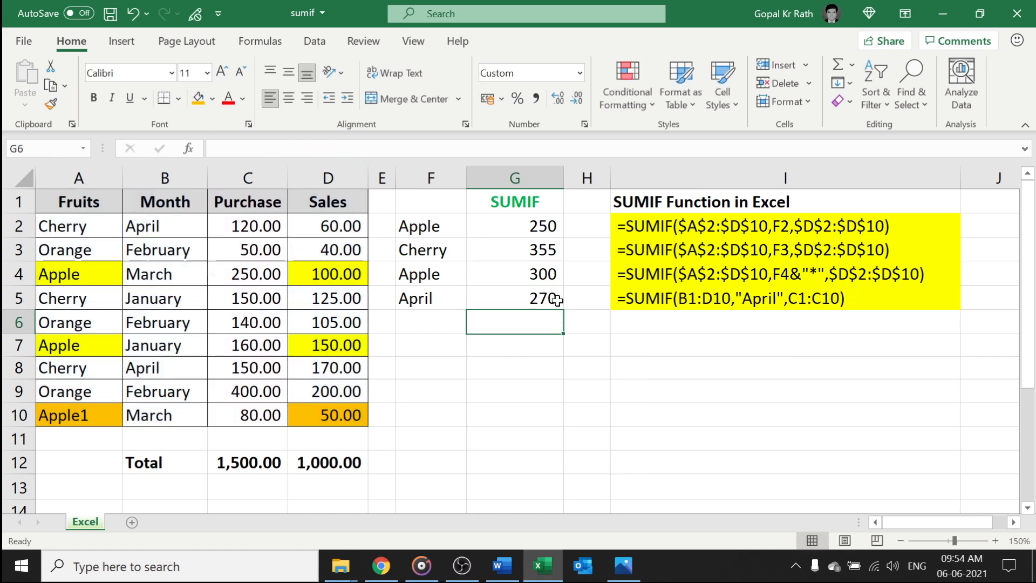
- Compare the SUMIF formulas in G2 and G5 and review the B1:D10 range that starts at the Month column
{"action": "left_click", "coordinate": [558, 301]}
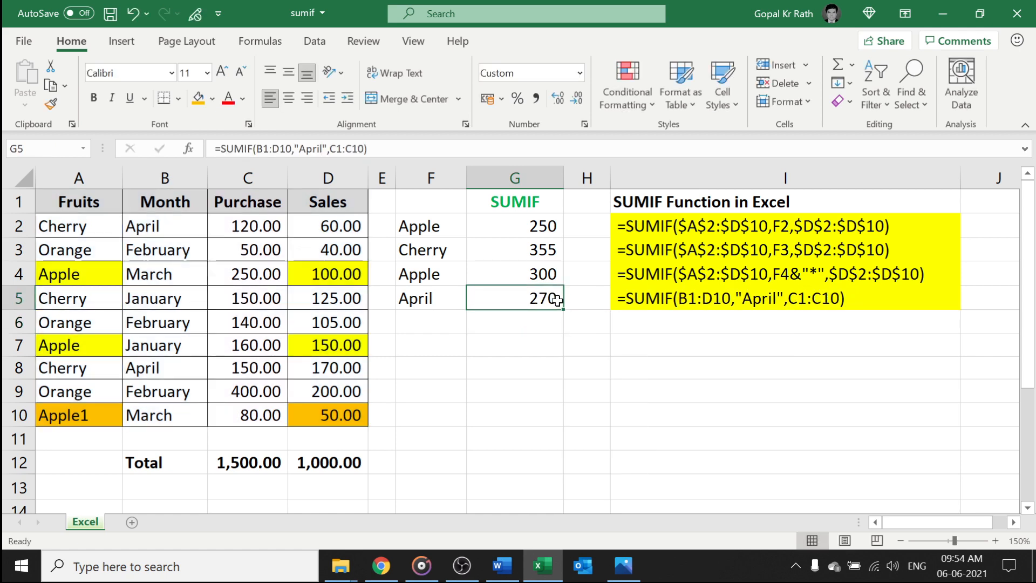
{"action": "left_click", "coordinate": [523, 232]}
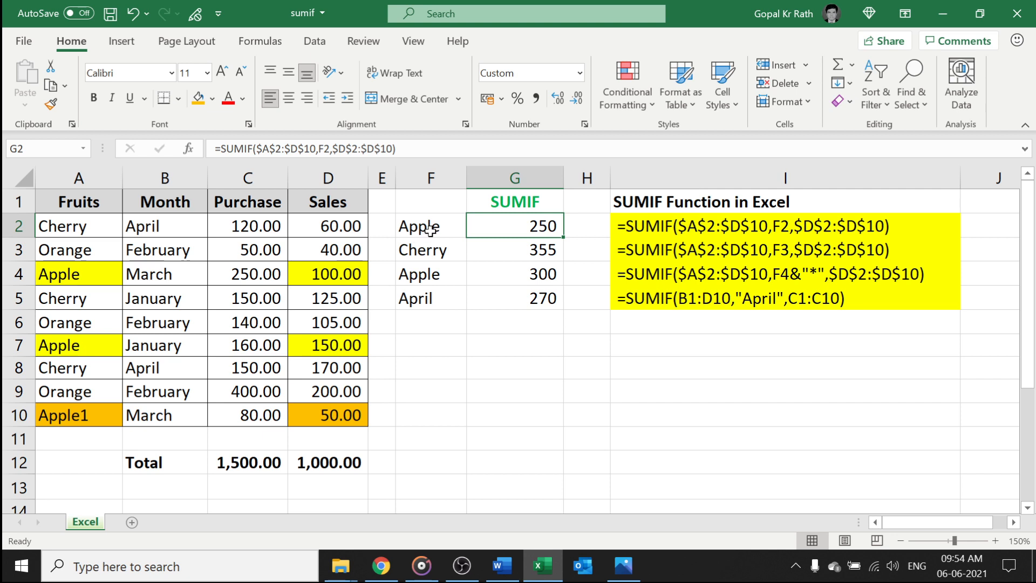
{"action": "left_click", "coordinate": [156, 208]}
{"action": "left_click_drag", "start_coordinate": [166, 220], "coordinate": [323, 417]}
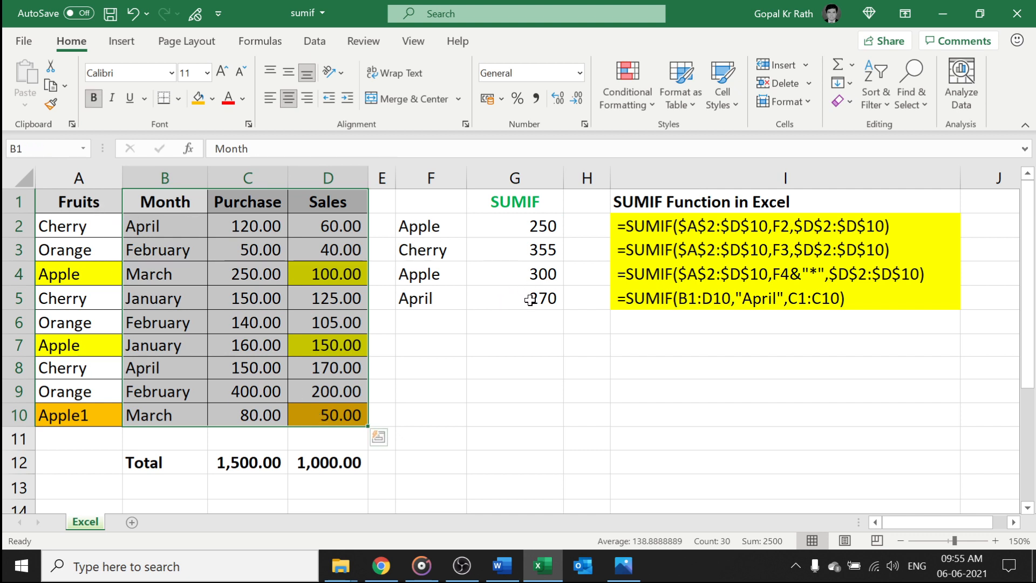
{"action": "left_click", "coordinate": [529, 299]}
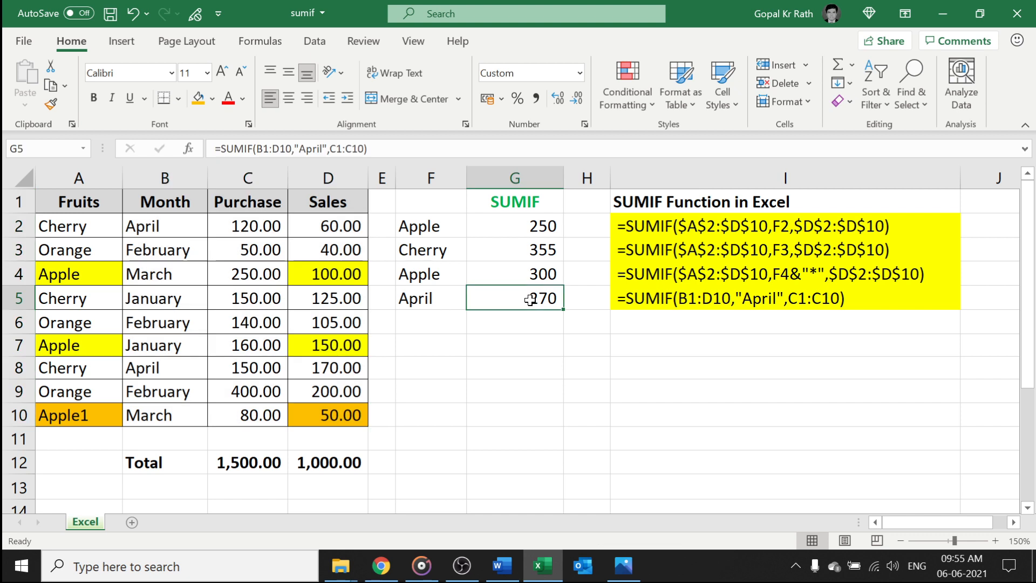